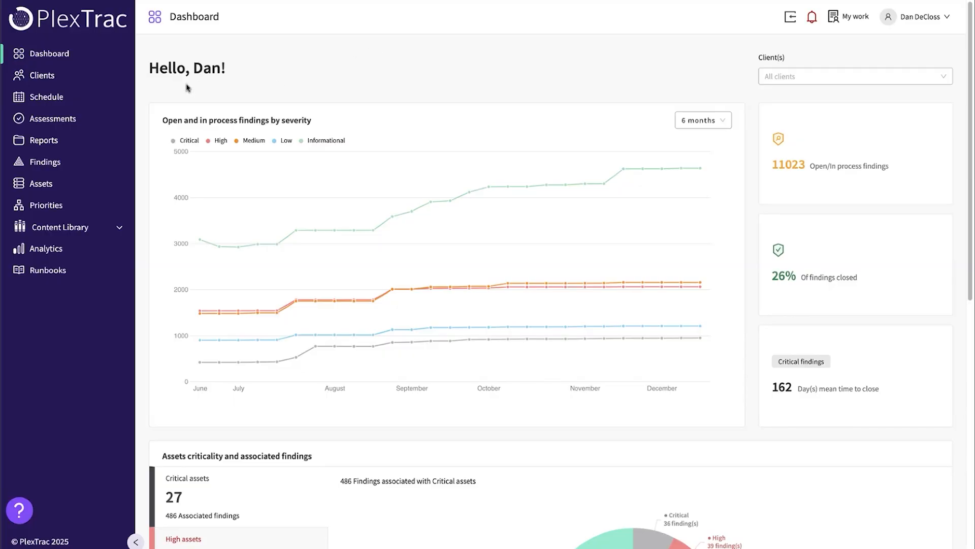
- Start a new engagement in the schedule, named "Annual pentest", for the client Enterprise Wide
click(46, 98)
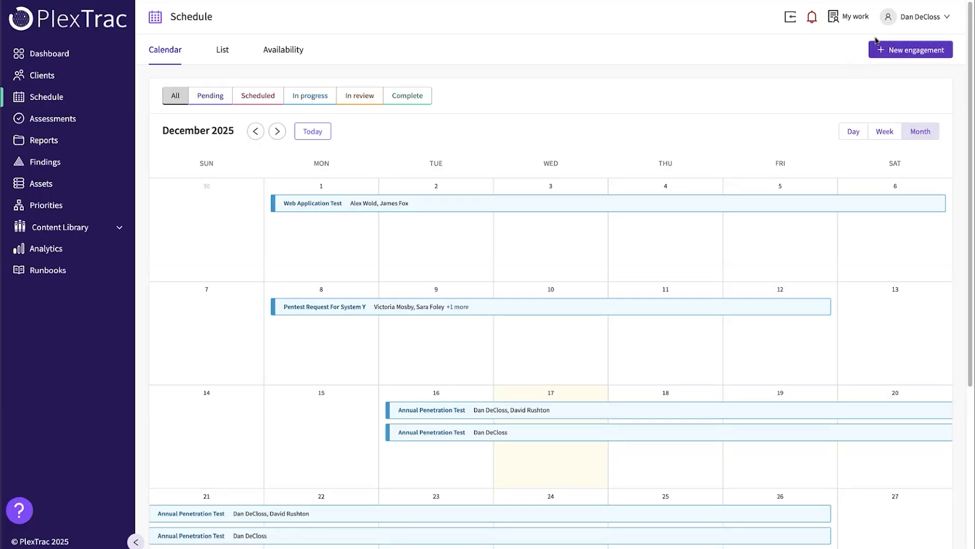
click(908, 51)
click(369, 93)
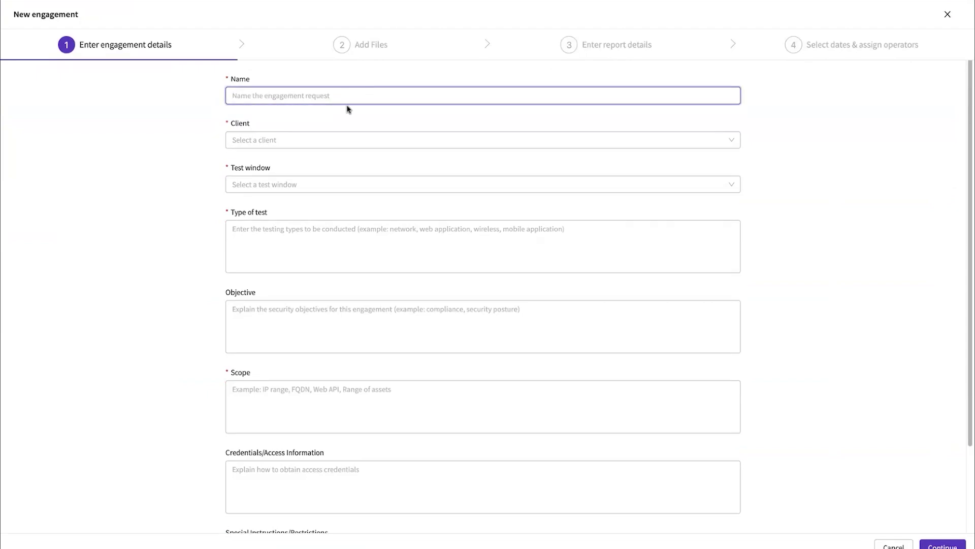
text(Annual pentest)
click(320, 140)
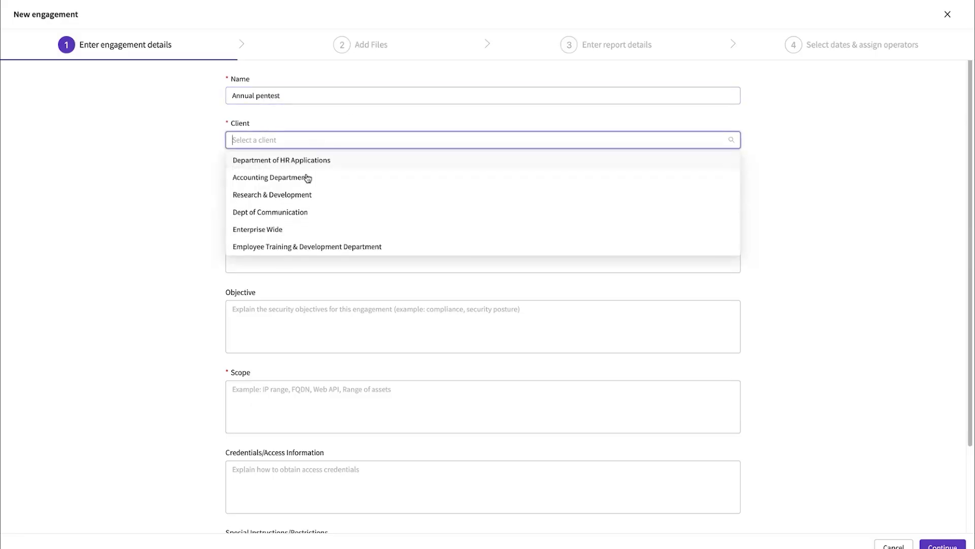
click(265, 232)
- Set the test window to Not applicable, the type of test to "Pentest" and the scope to "full scope", and continue past the engagement details
click(325, 187)
click(265, 257)
click(300, 244)
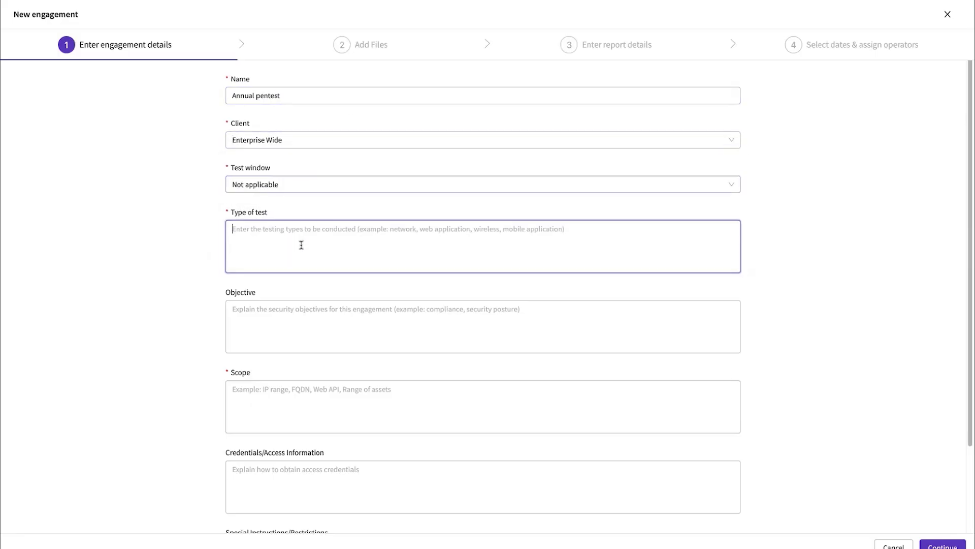
text(Pentest)
click(292, 390)
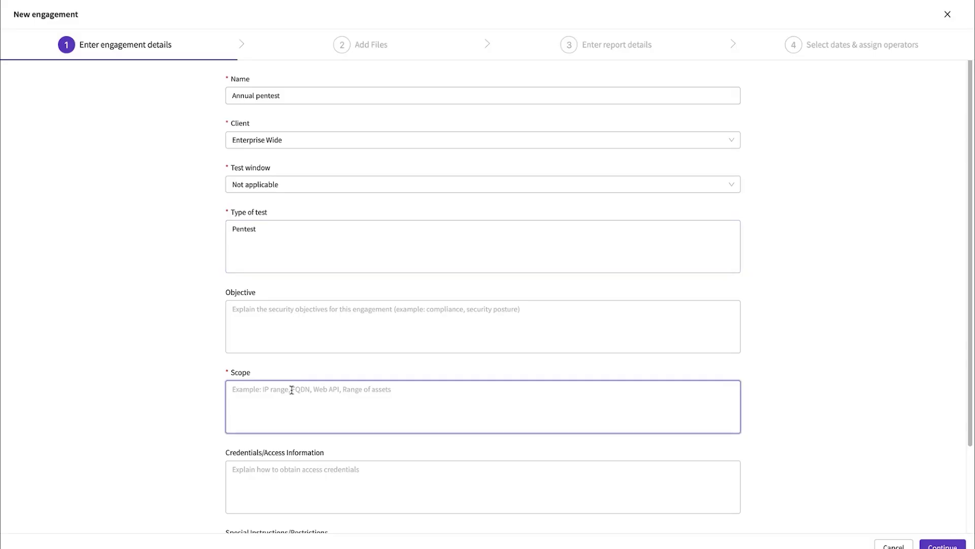
text(full scope)
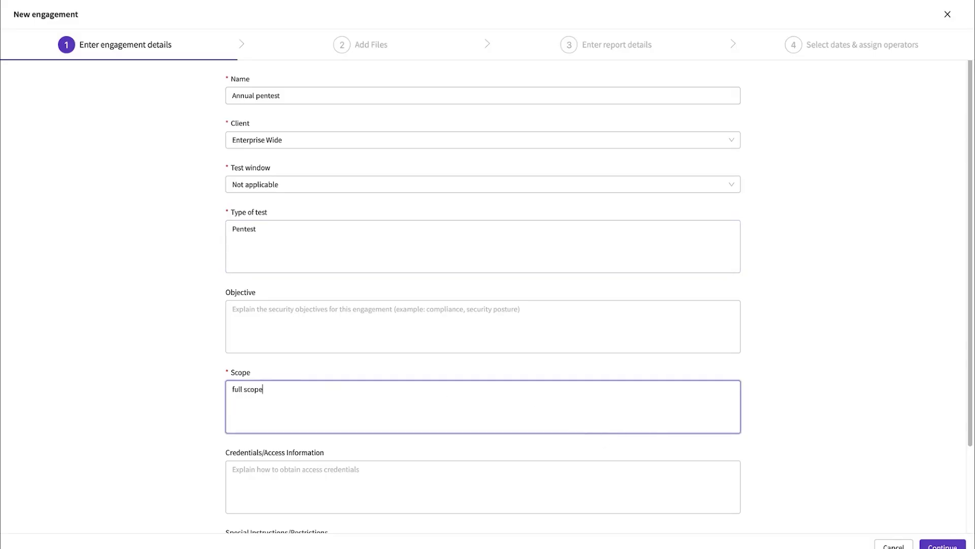
click(943, 545)
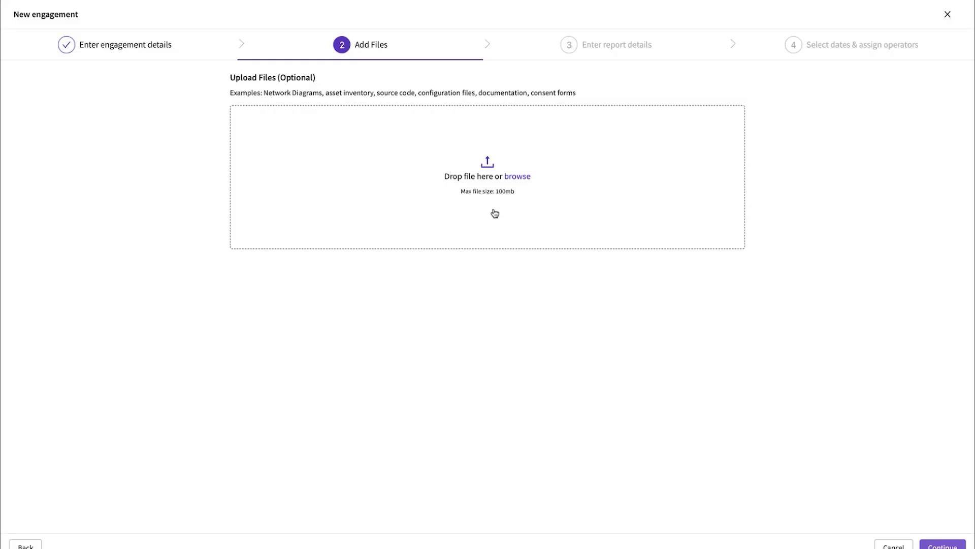
- Skip the optional file upload and name the engagement's report "Annual pentest"
click(943, 546)
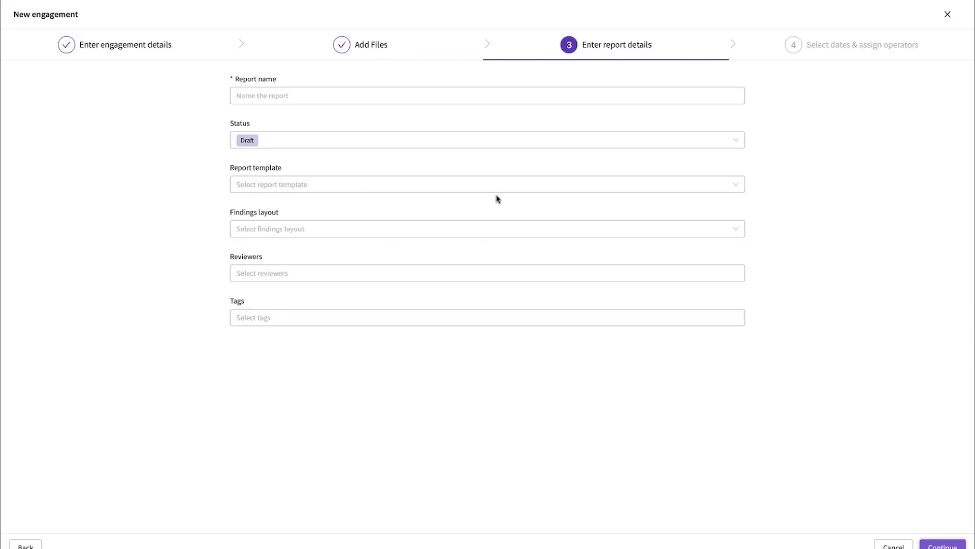
click(421, 95)
click(337, 122)
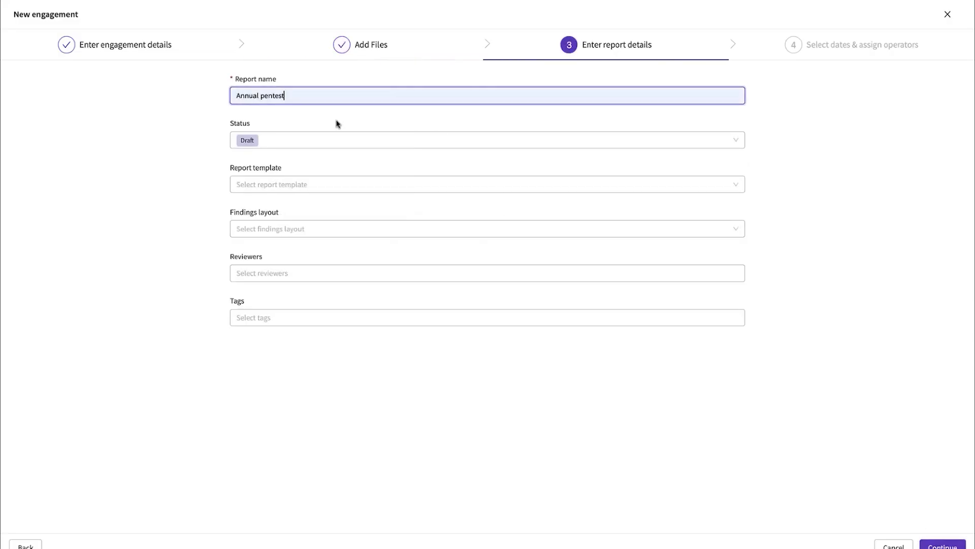
- Choose the Internal Network PenTest report template and the Summary findings layout, and continue past the report details
click(301, 185)
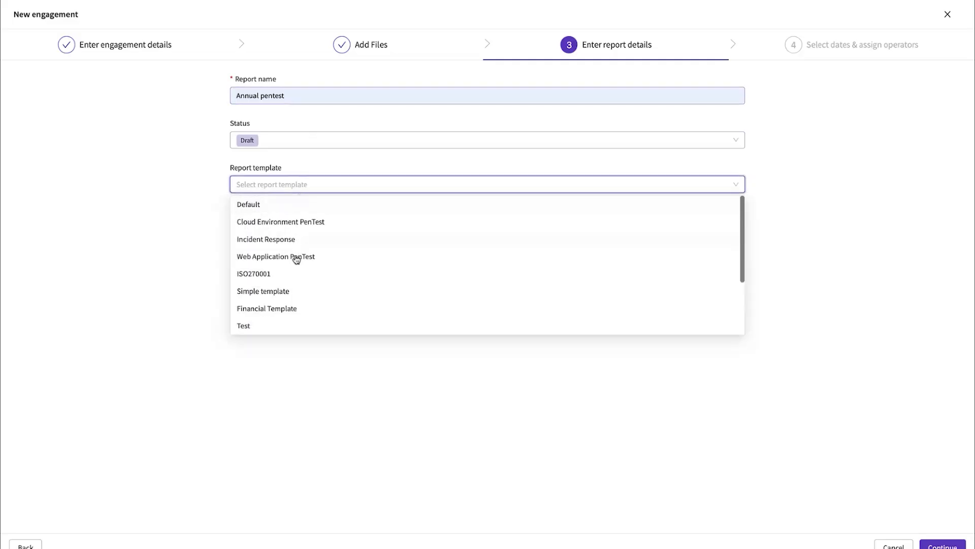
scroll(364, 282, down, 3)
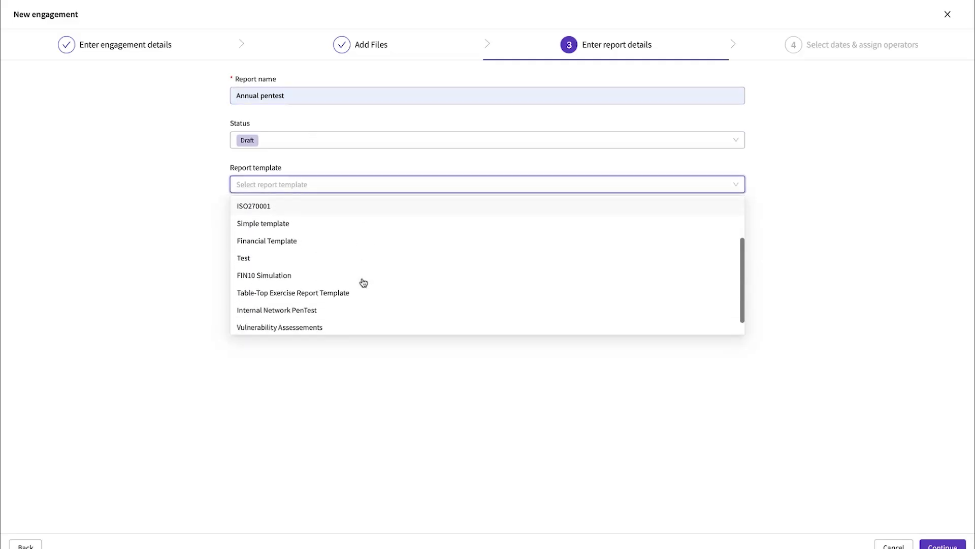
click(283, 297)
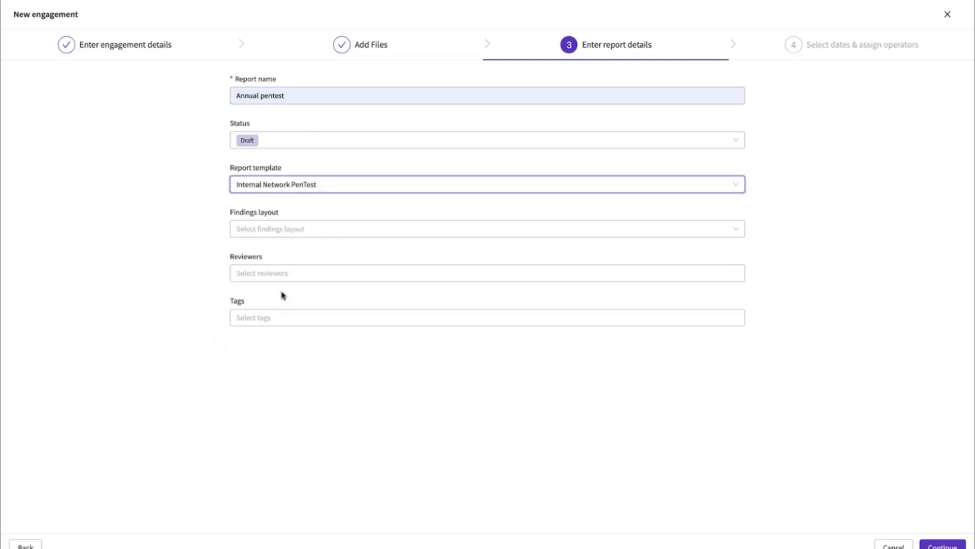
click(334, 235)
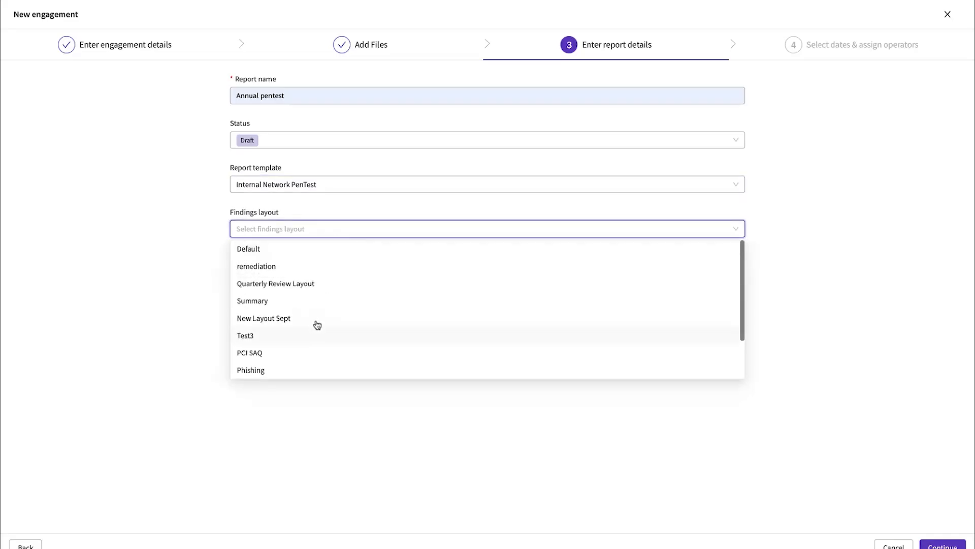
click(312, 307)
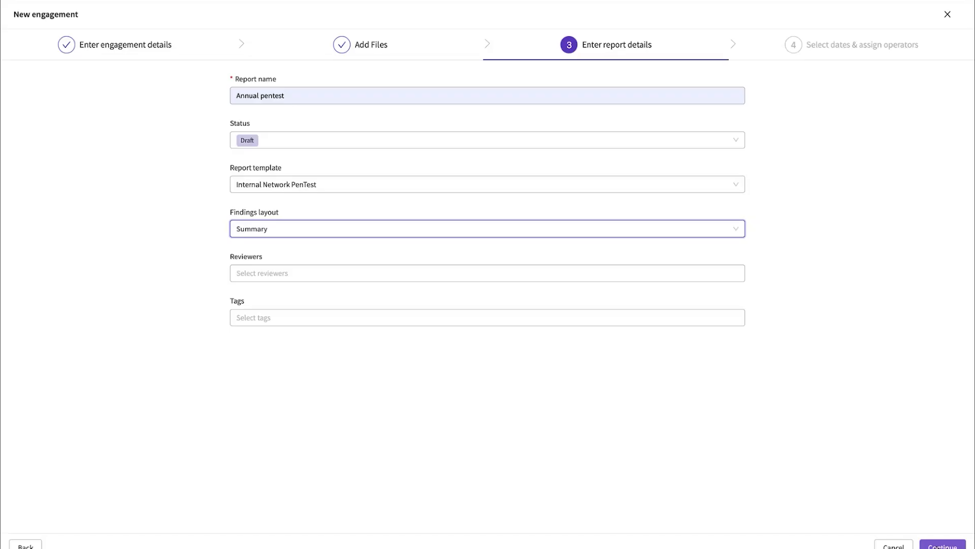
click(942, 545)
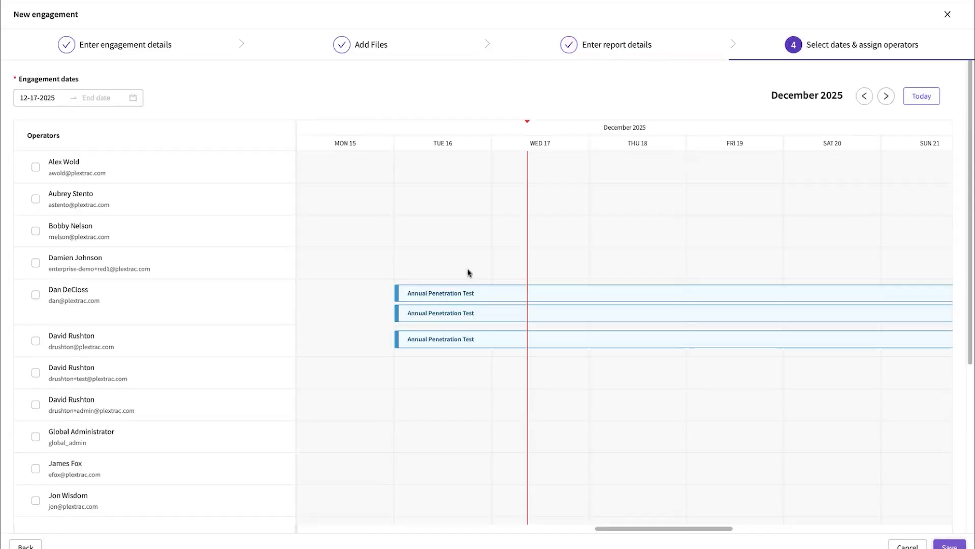
- Assign the signed-in user as operator, set the engagement dates to 12-22-2025 through 12-26-2025, and save the engagement
click(36, 295)
click(134, 98)
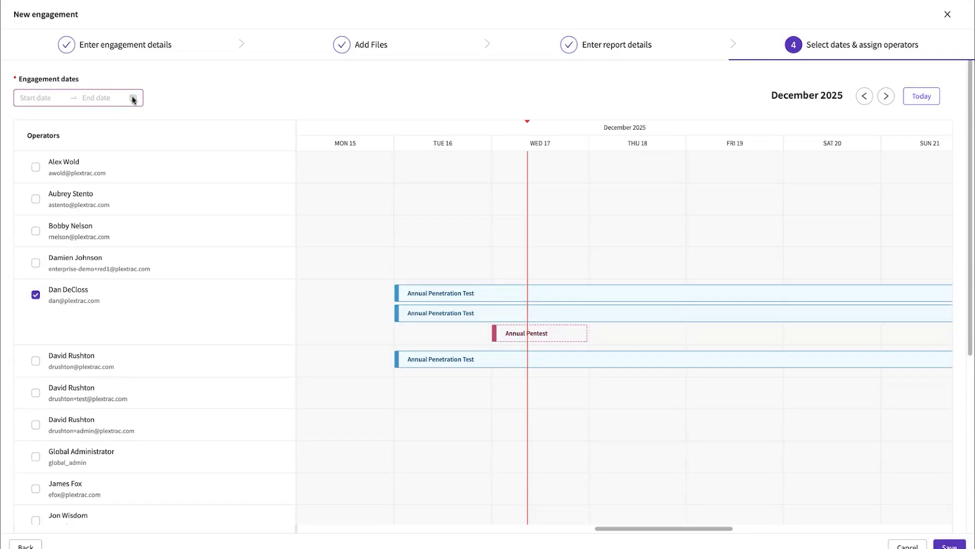
click(131, 96)
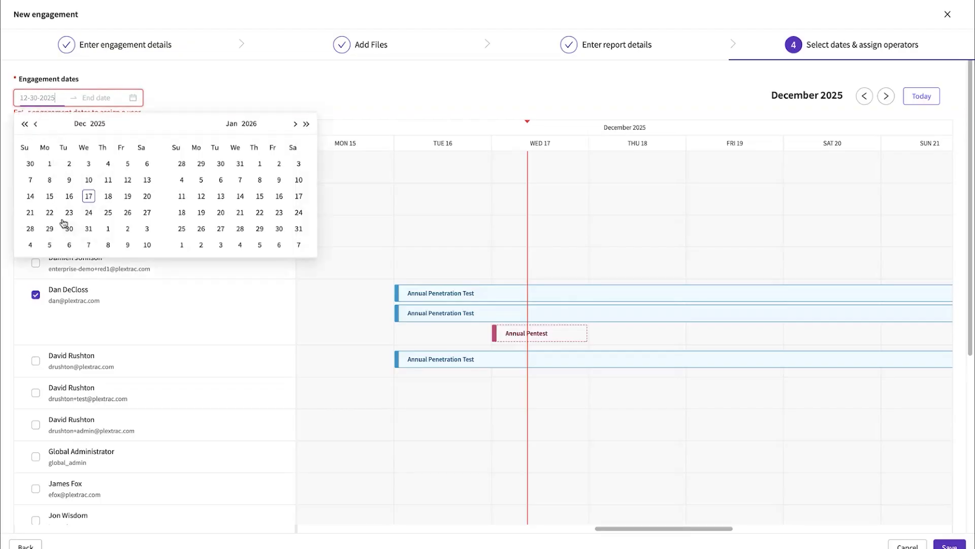
click(50, 212)
click(128, 214)
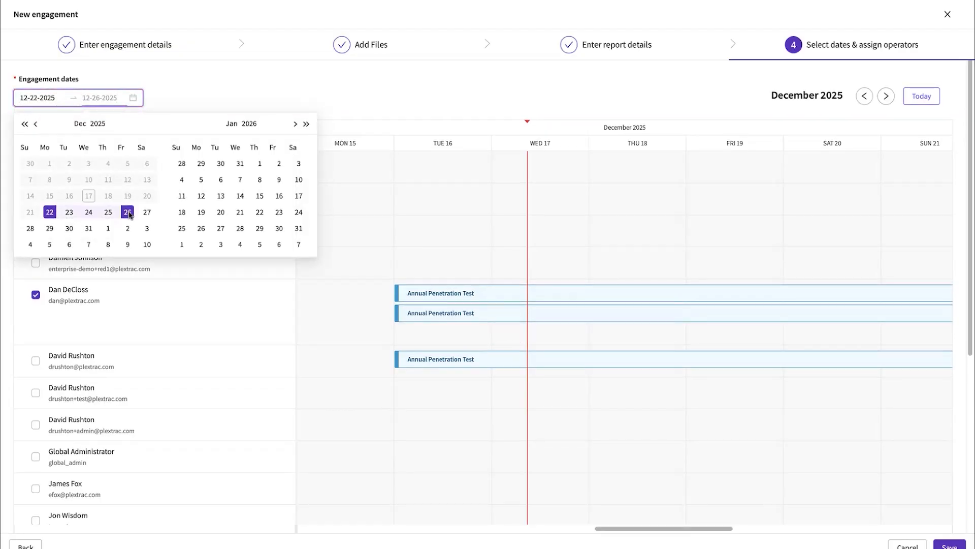
click(950, 545)
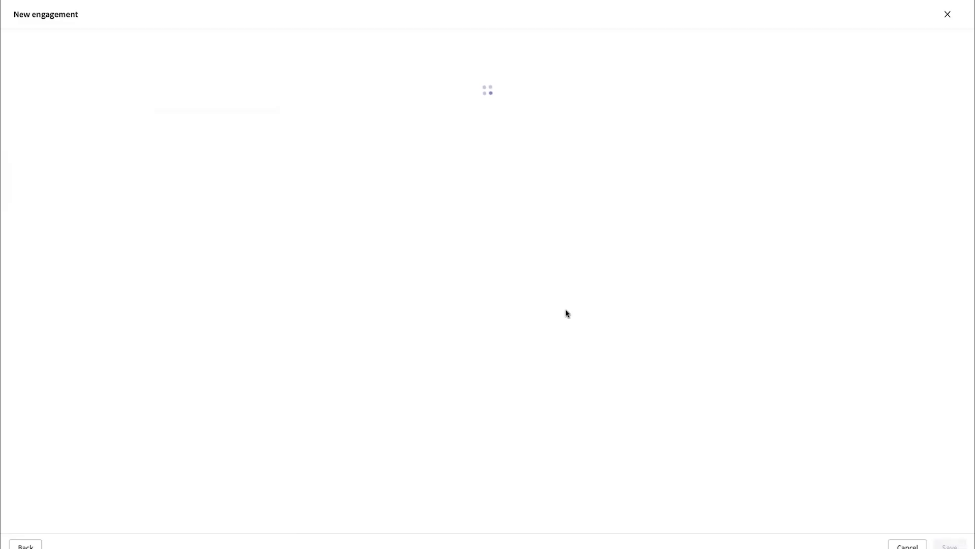
- Open the report linked to the Annual Pentest engagement in the December 22 week and examine its narrative readout
scroll(398, 466, down, 3)
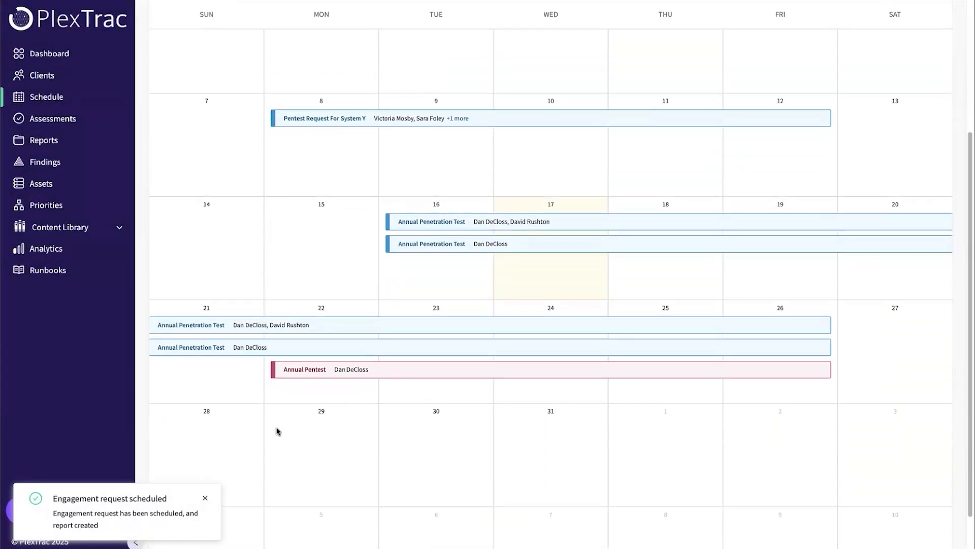
click(295, 374)
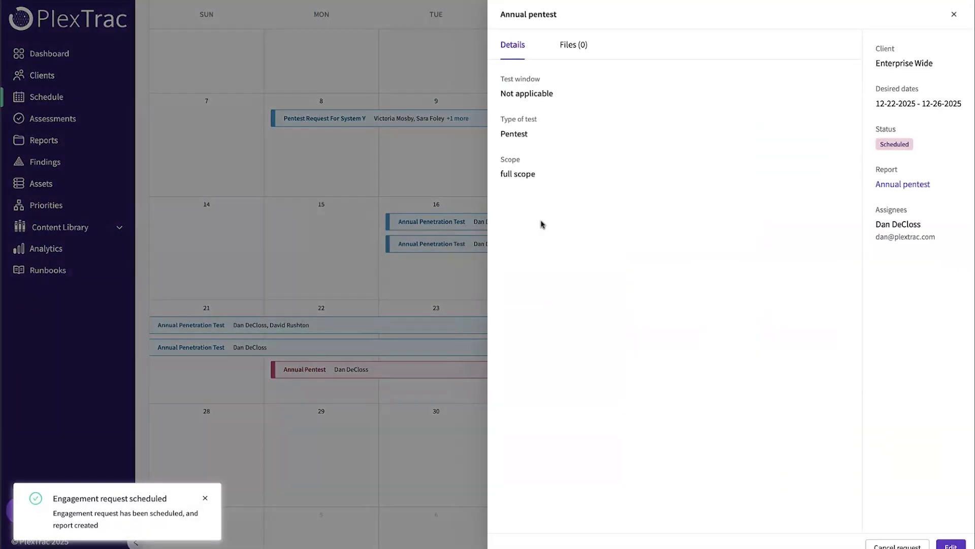
click(907, 186)
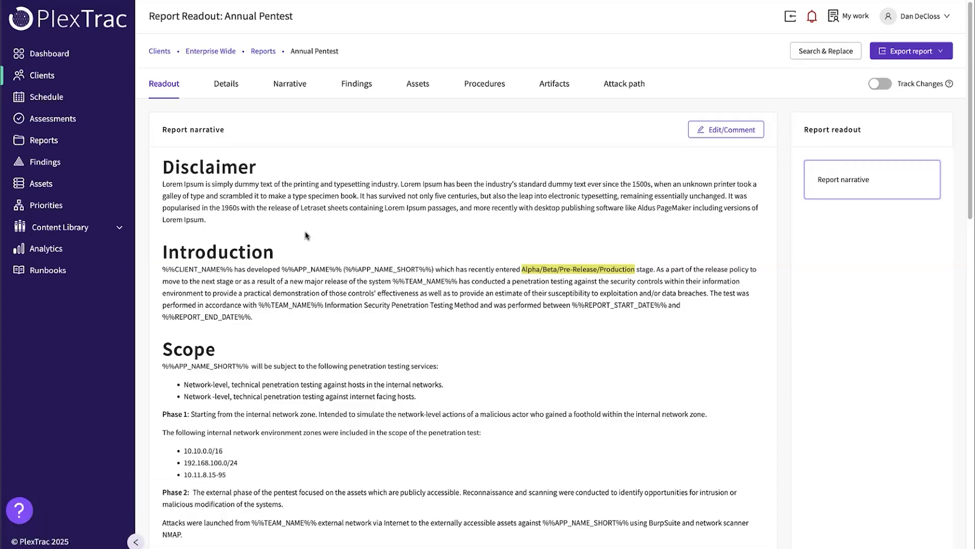
click(121, 228)
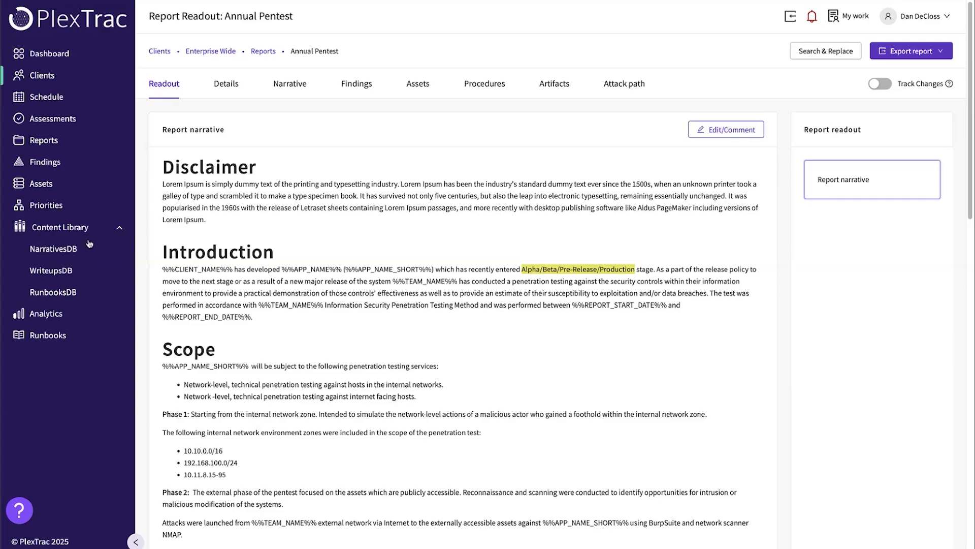
scroll(425, 462, down, 5)
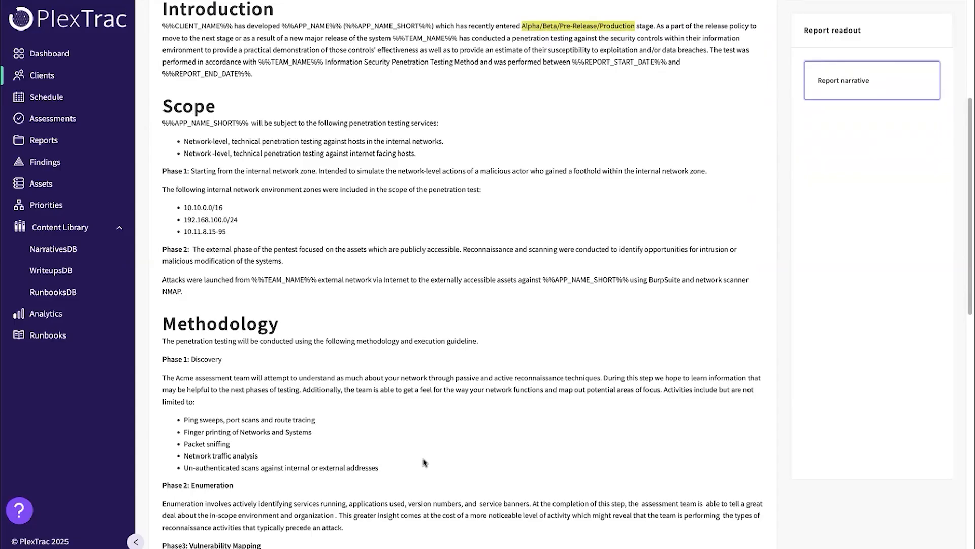
scroll(425, 462, up, 3)
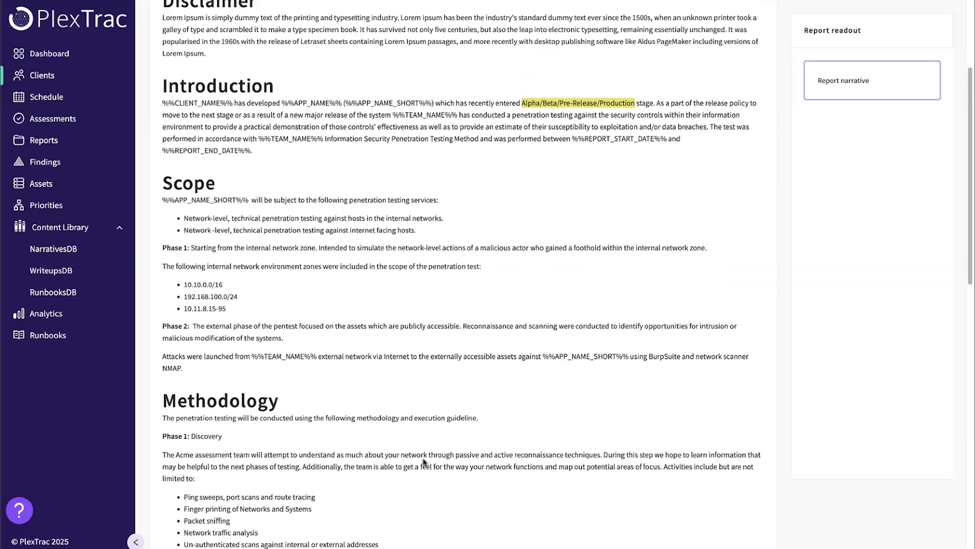
scroll(425, 462, up, 3)
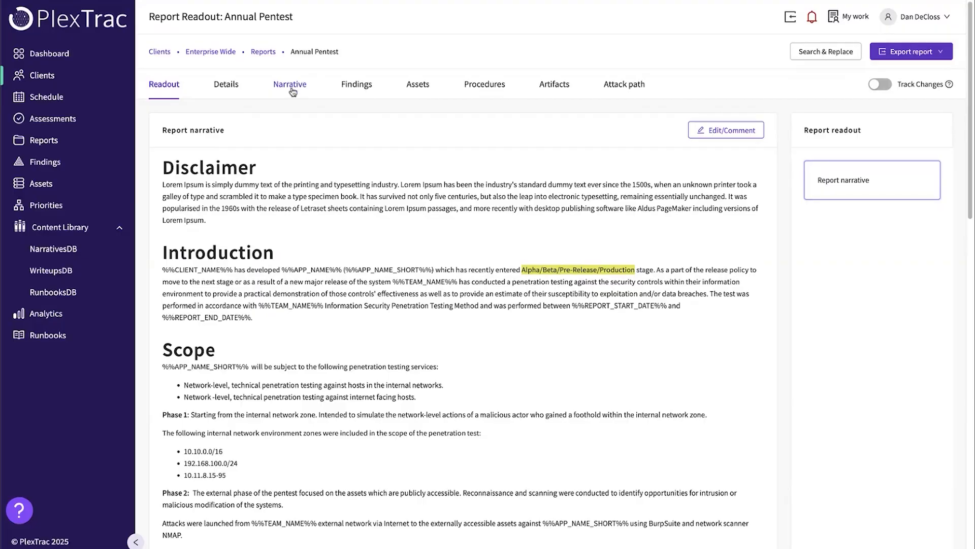
- Add the SQLI writeup from the writeup repository to the report's findings, searching for "sqli"
click(360, 86)
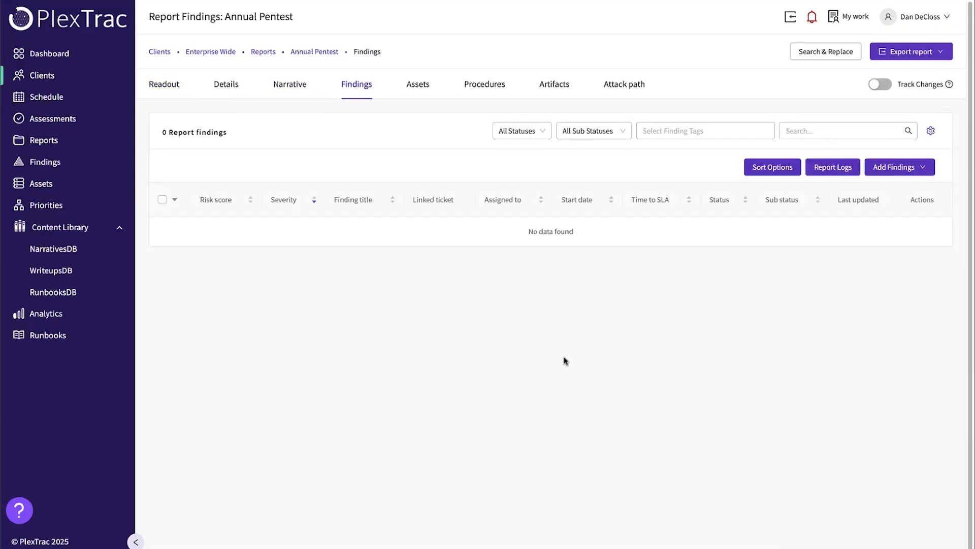
click(924, 168)
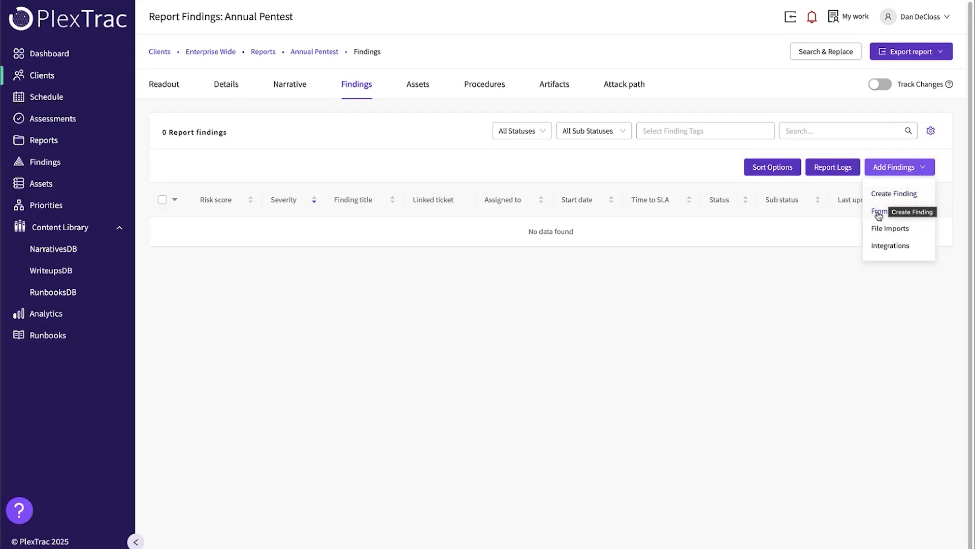
click(879, 211)
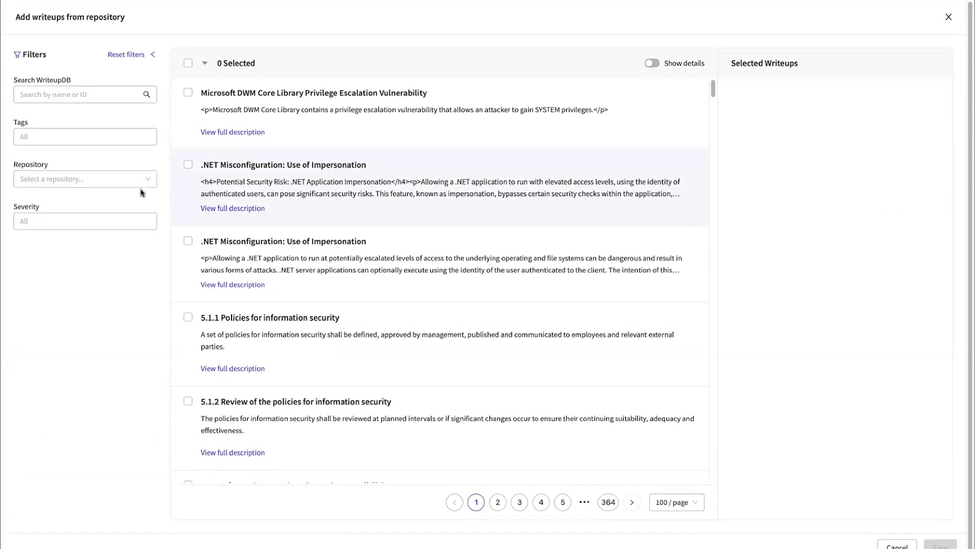
click(94, 94)
text(sqli)
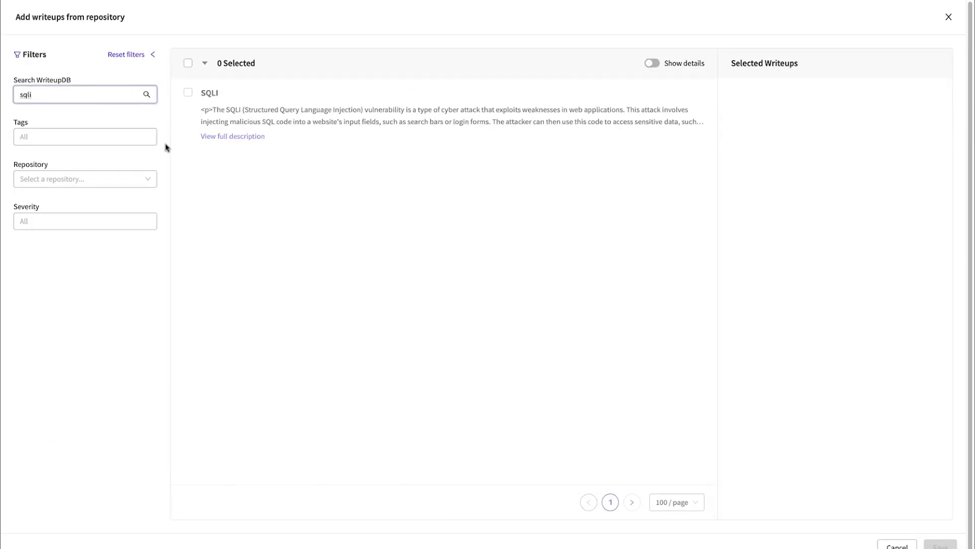
click(188, 92)
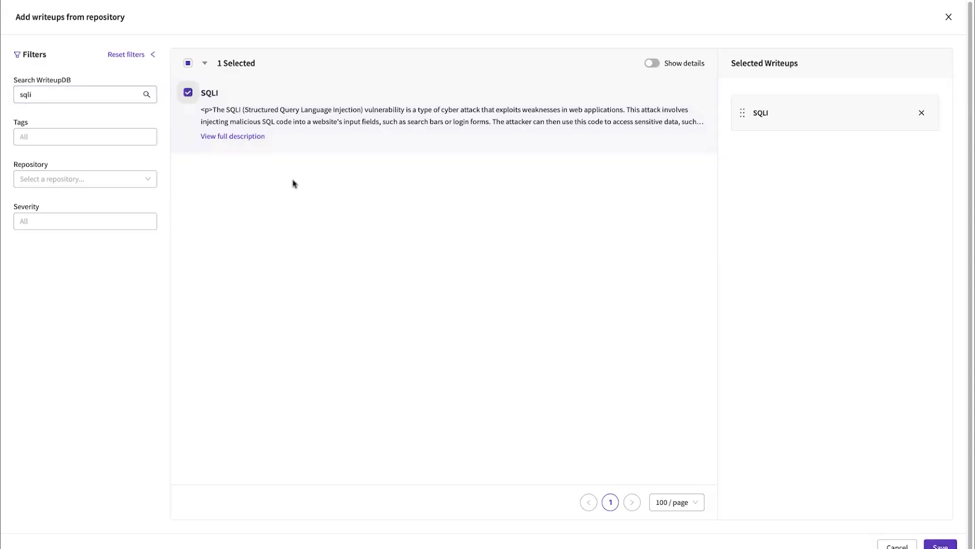
click(940, 545)
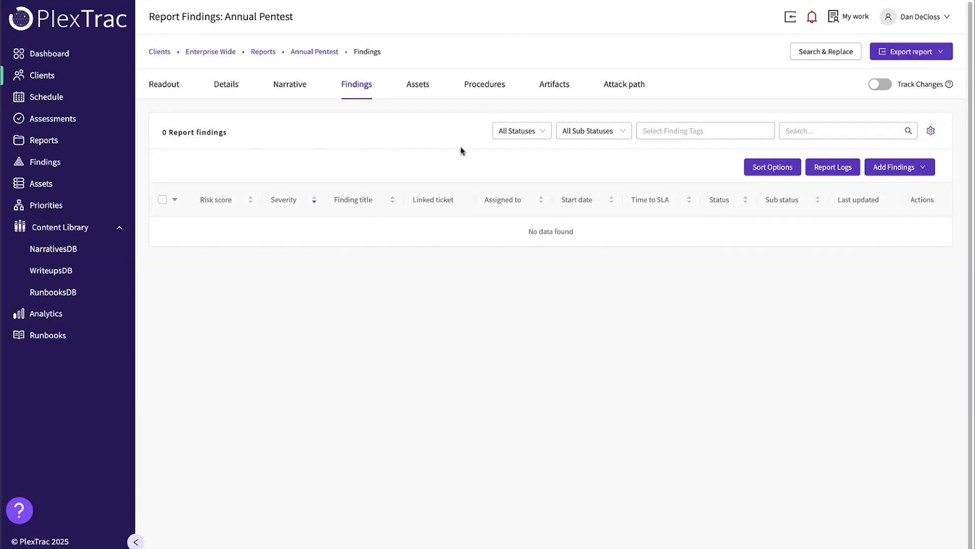
- Reload the report's findings, review the SQLI finding's details, and open the finding for editing
click(166, 89)
click(358, 87)
click(311, 232)
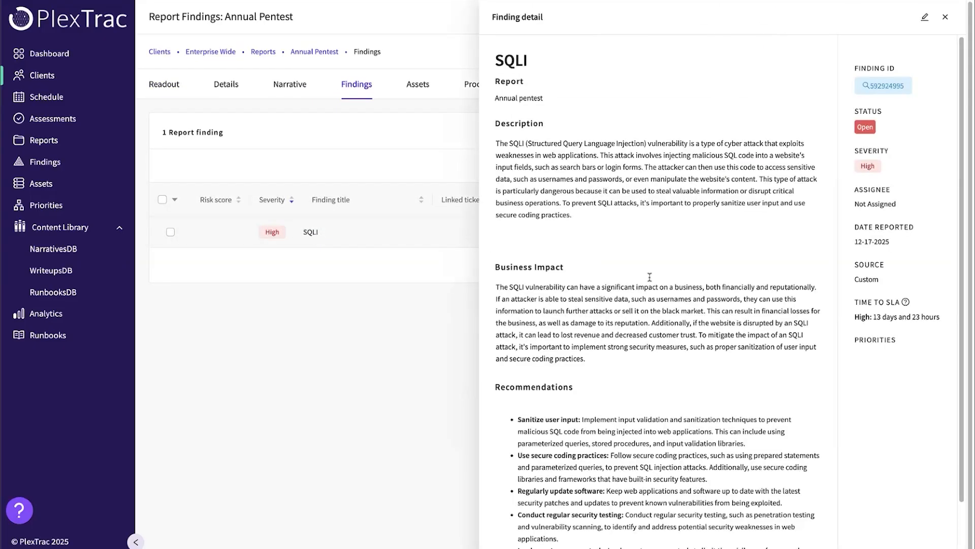
scroll(682, 215, down, 2)
scroll(681, 216, up, 2)
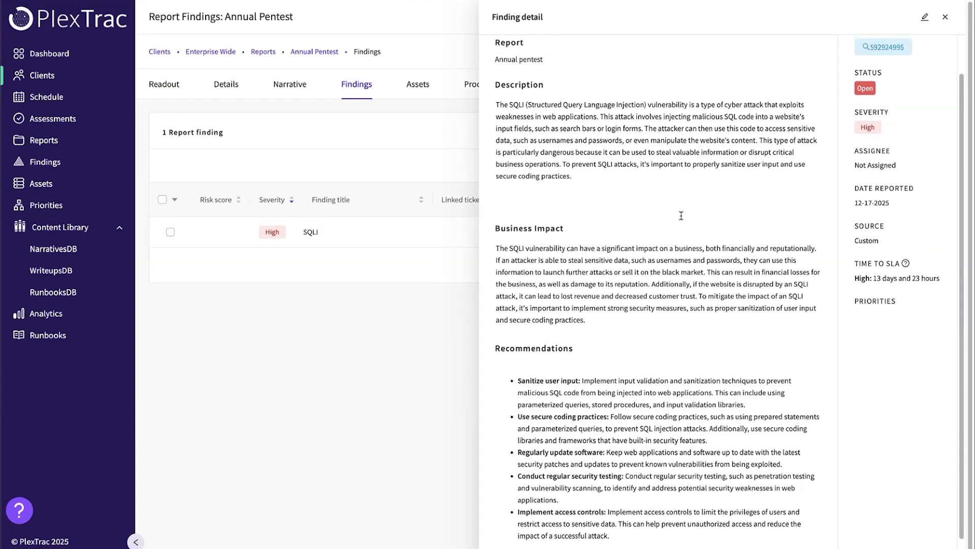
click(925, 20)
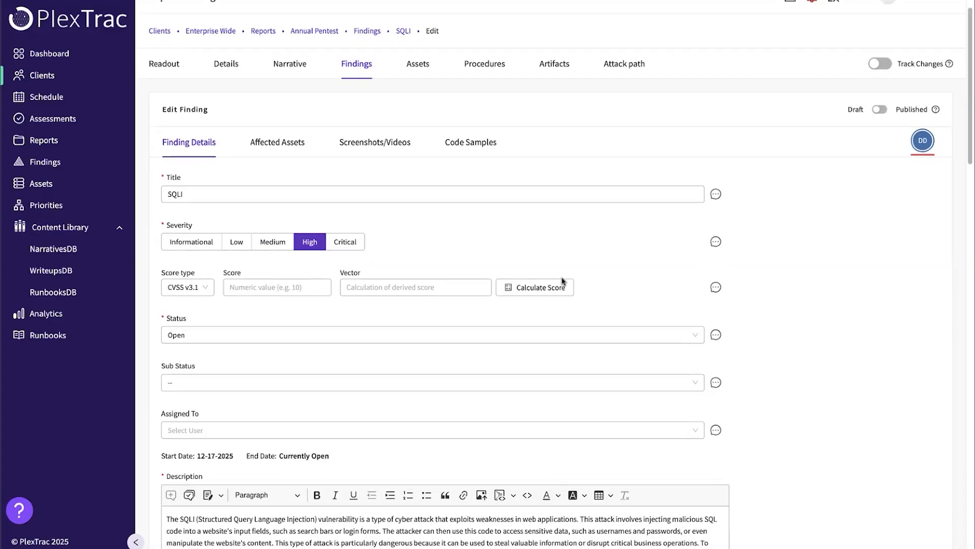
- Examine the SQLI finding's description and recommendations, and return to the report's findings list
scroll(562, 280, down, 4)
scroll(562, 280, down, 2)
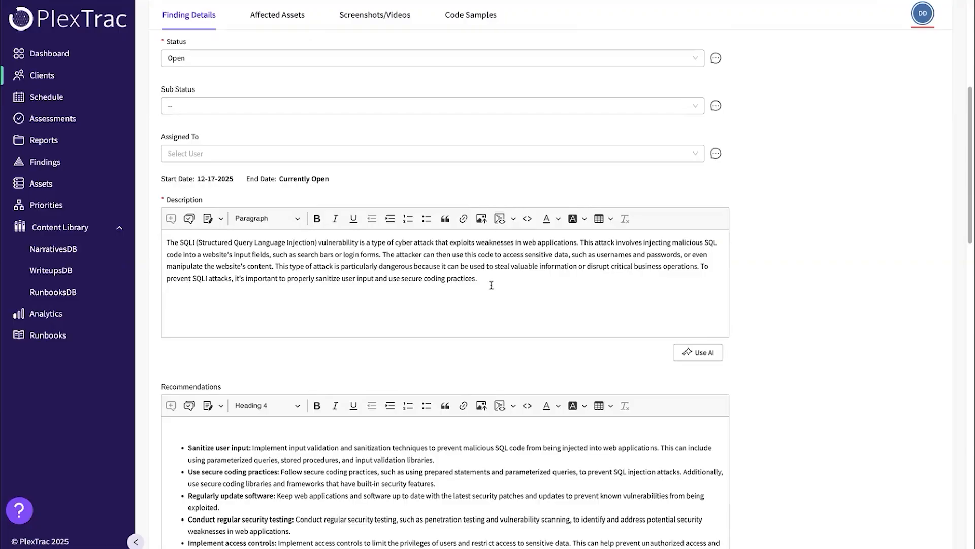
scroll(491, 285, down, 5)
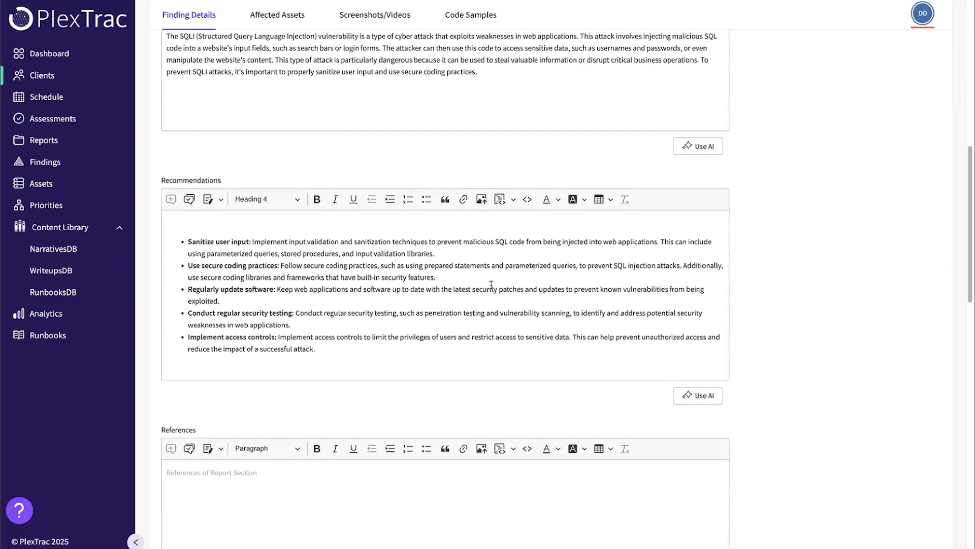
scroll(492, 285, up, 10)
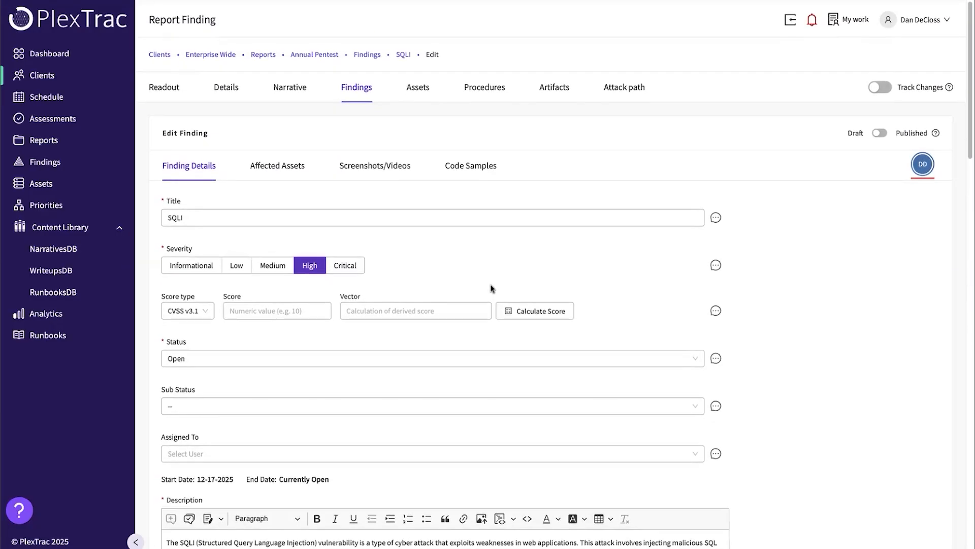
click(358, 85)
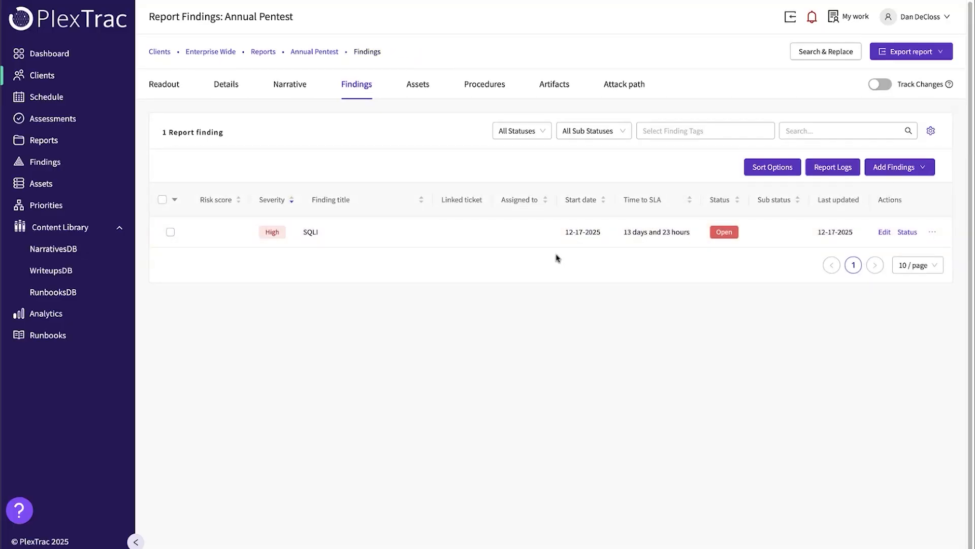
- Import the scan file single_host.nessus into the report without extra tags, and review the imported findings in the list
click(921, 173)
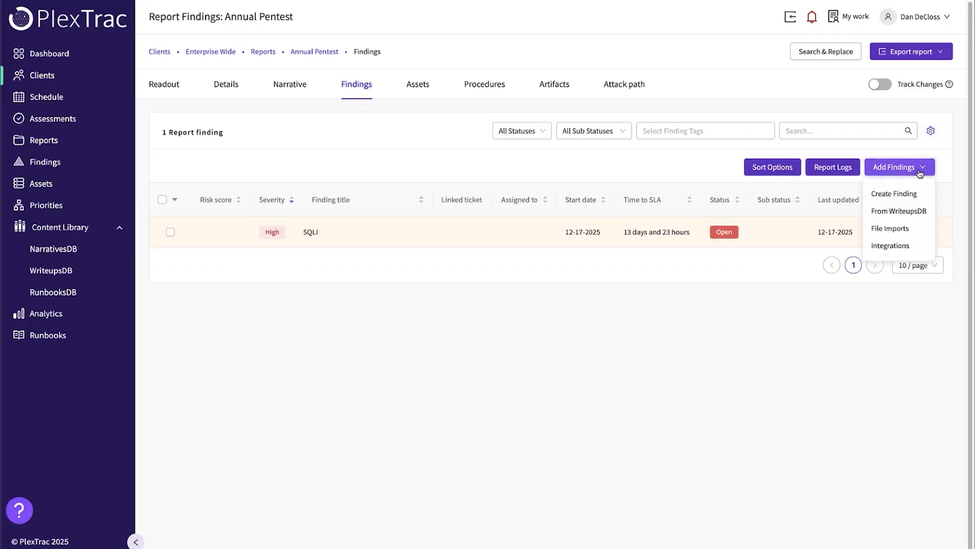
click(881, 232)
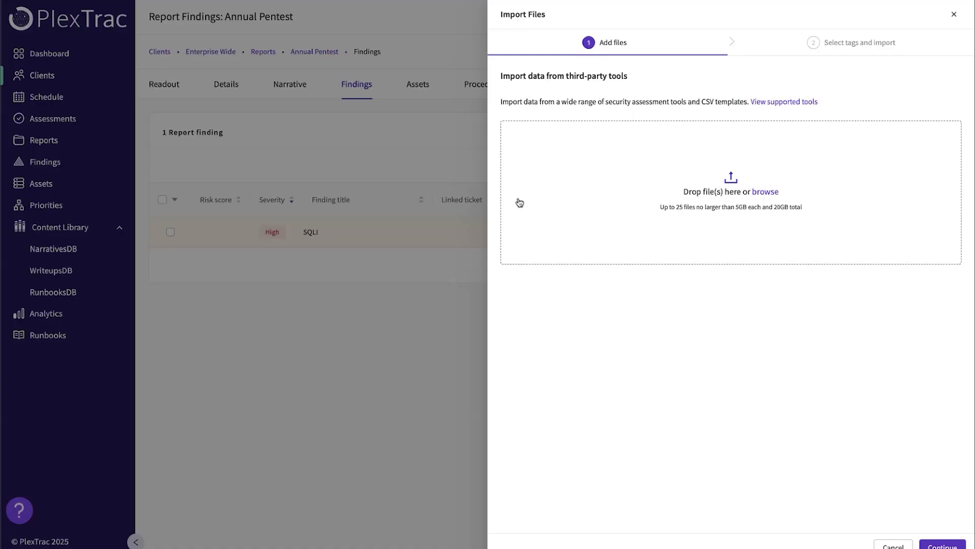
click(742, 196)
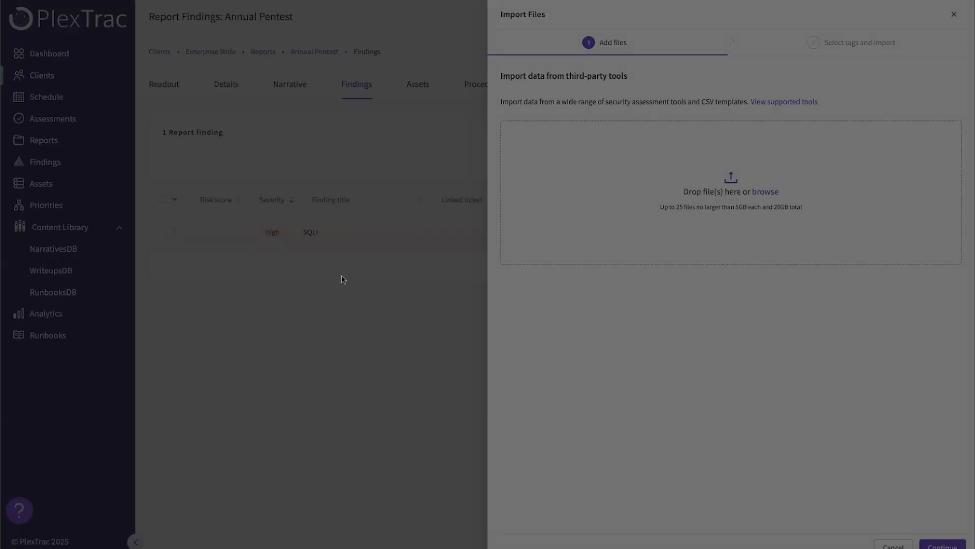
double_click(345, 288)
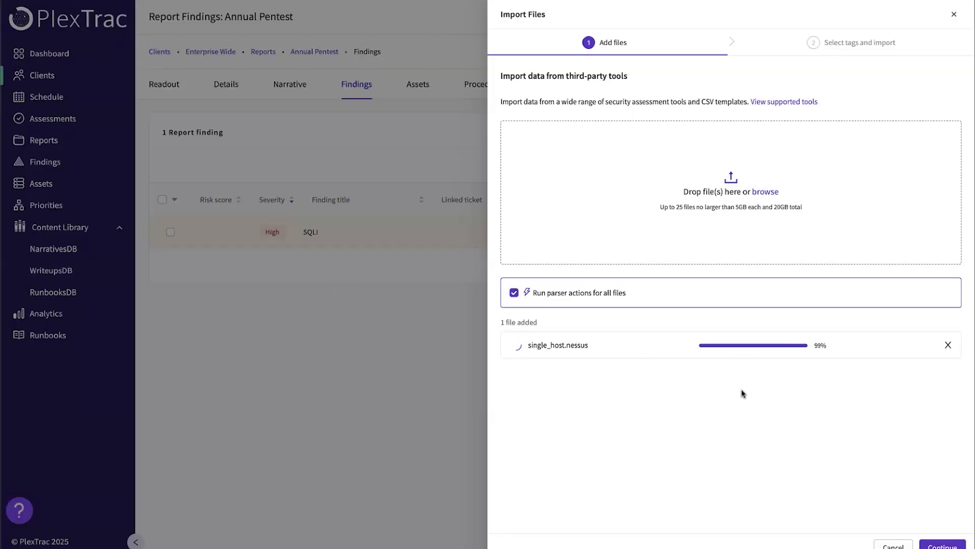
click(952, 543)
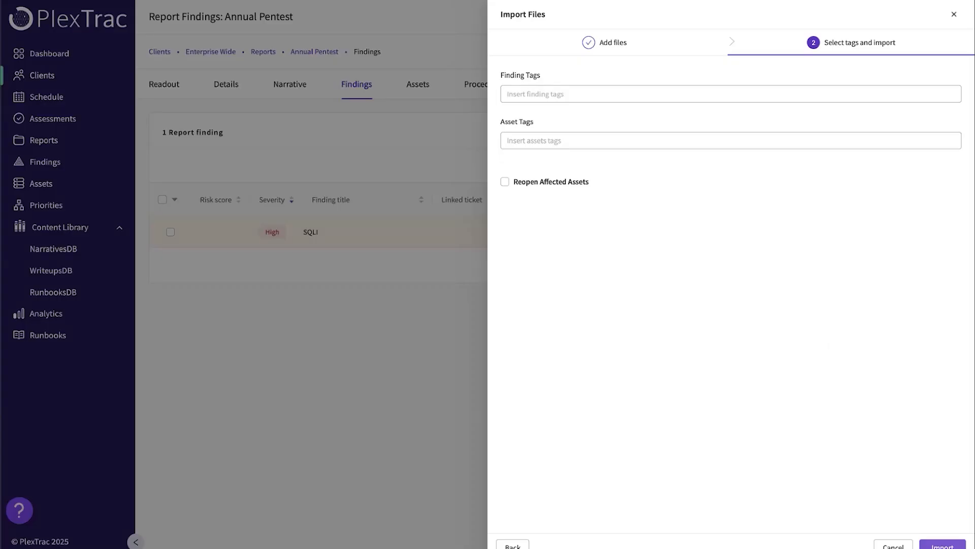
click(943, 543)
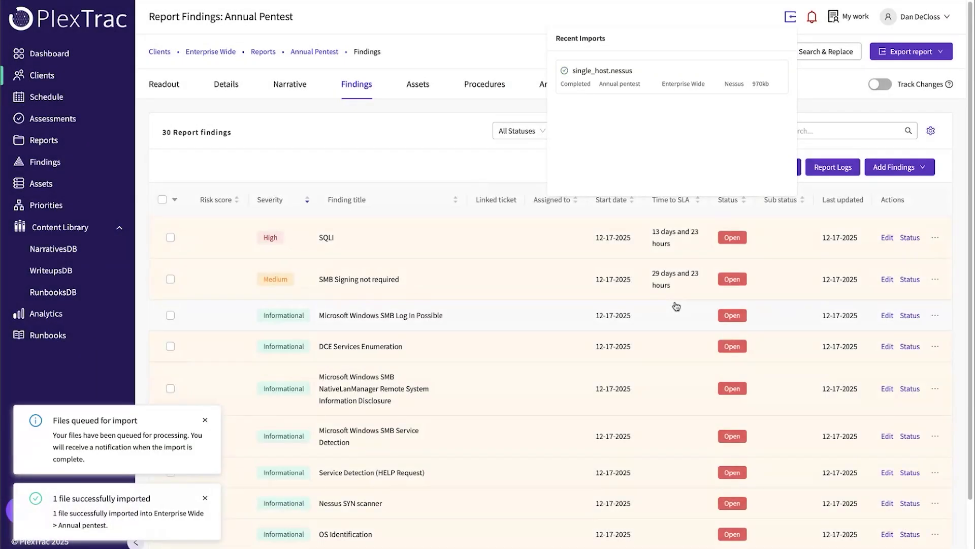
click(442, 140)
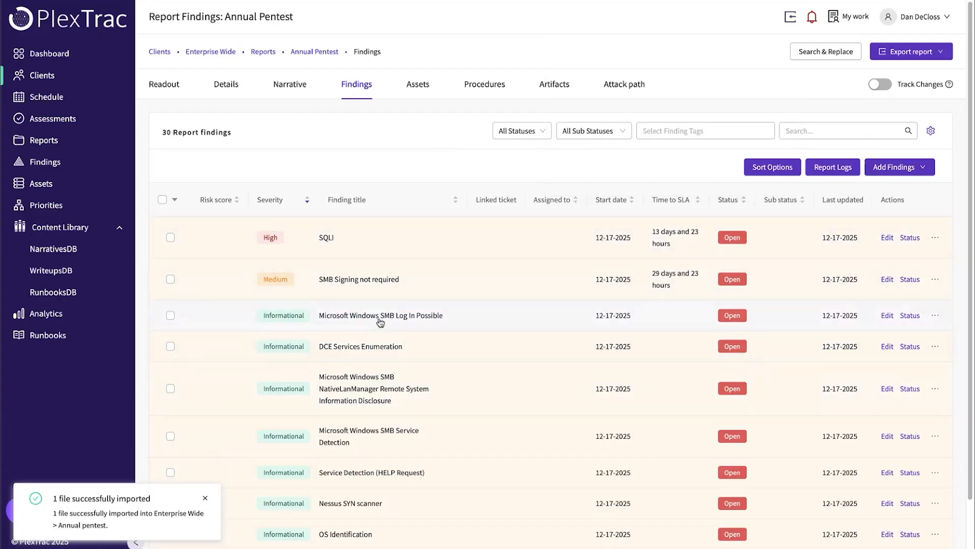
scroll(432, 370, down, 2)
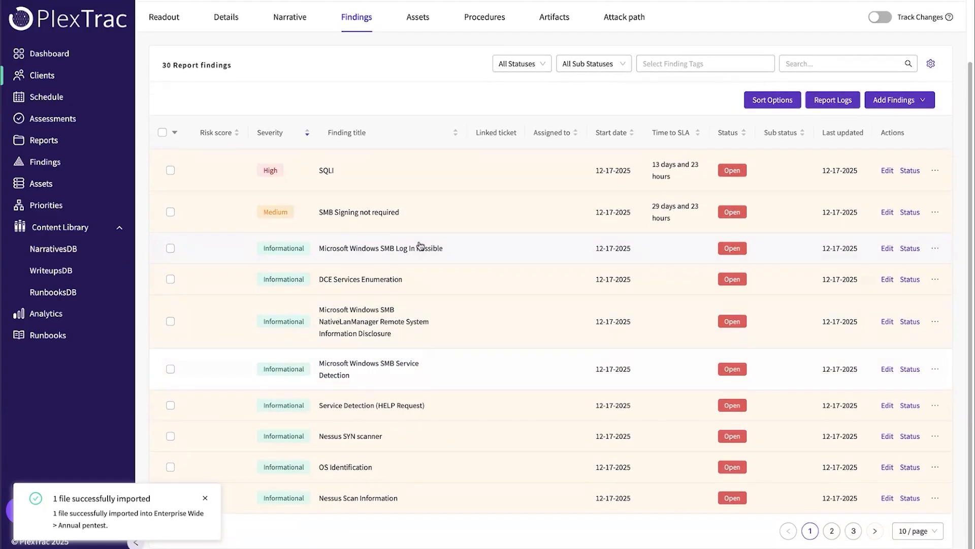
scroll(464, 322, up, 2)
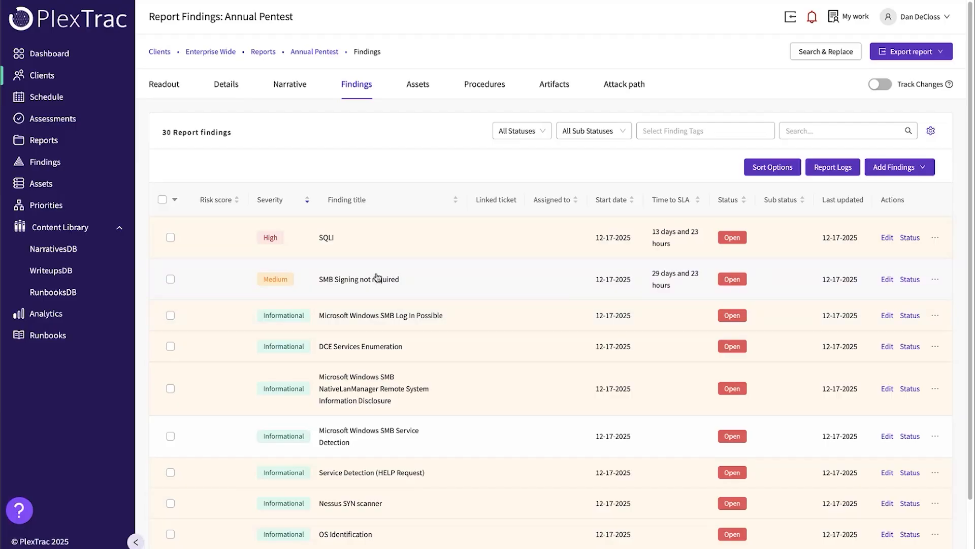
- Create a new report finding named "Privilege Escalation with Mimikatz" with Critical severity
click(895, 171)
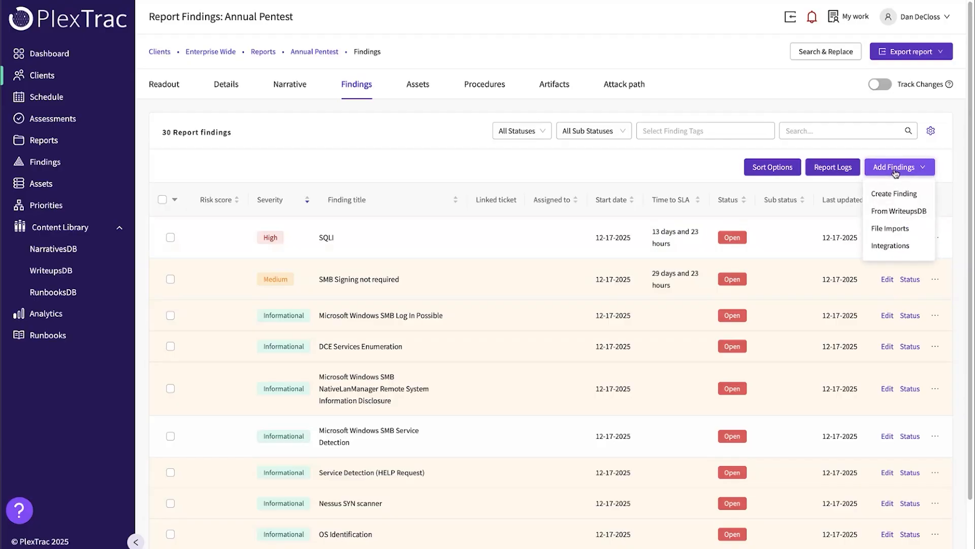
click(883, 193)
click(498, 114)
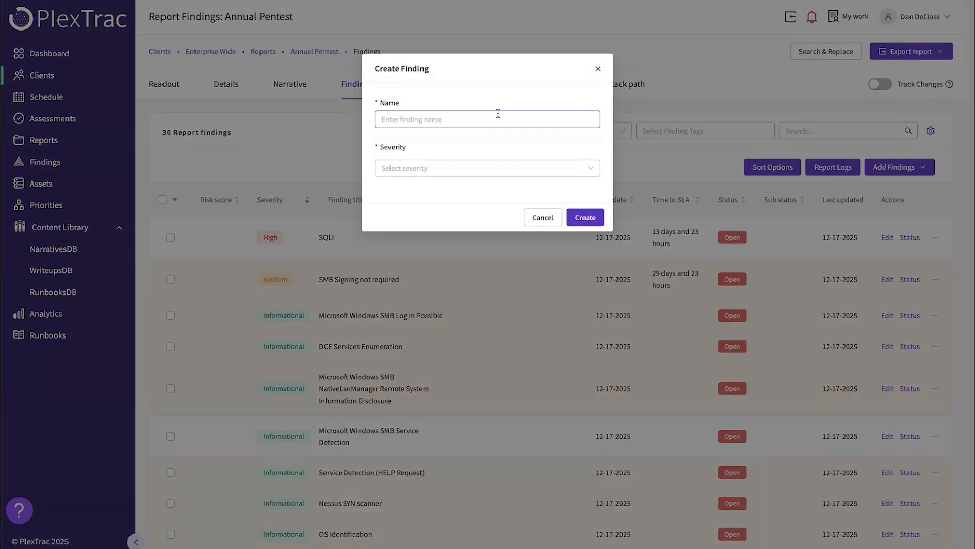
text(Privilege Escalation with Mimikatz)
click(414, 167)
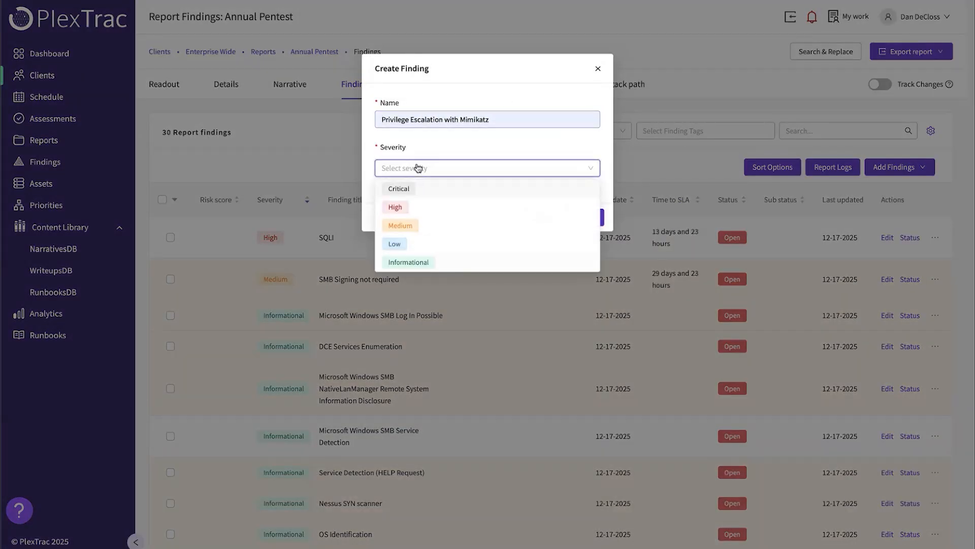
click(407, 192)
click(582, 216)
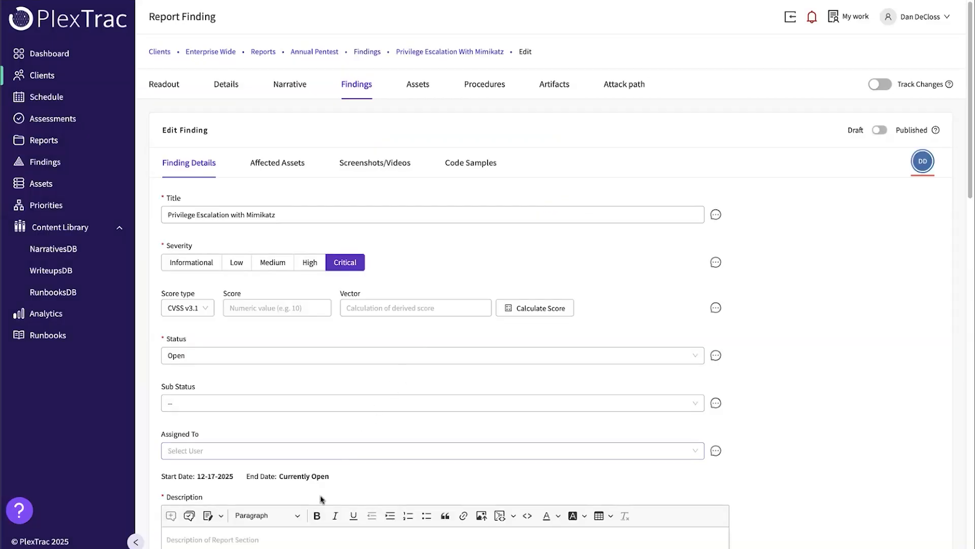
- Enter "Very serious" as the new finding's description and switch the finding from draft to published
scroll(320, 499, down, 4)
click(329, 371)
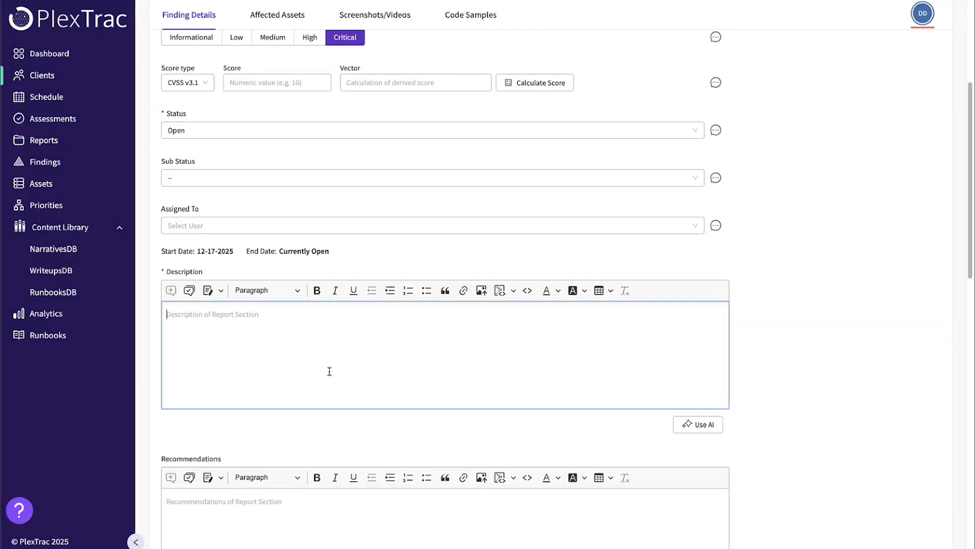
text(Very serious)
scroll(333, 292, down, 6)
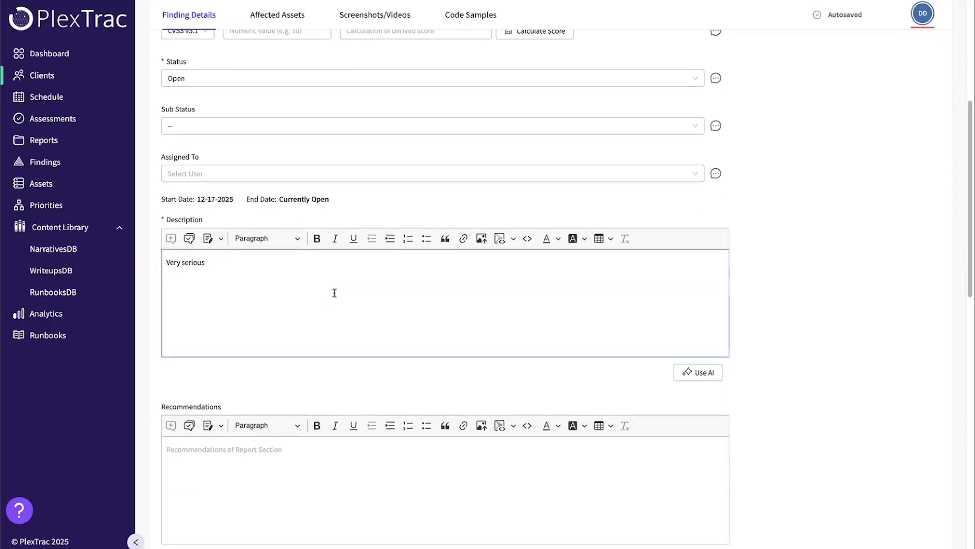
scroll(289, 412, up, 6)
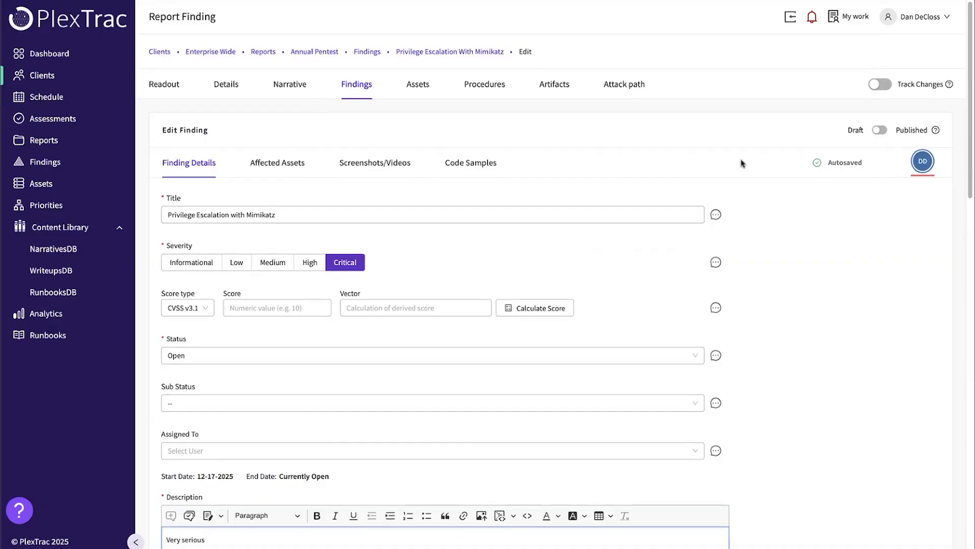
click(880, 132)
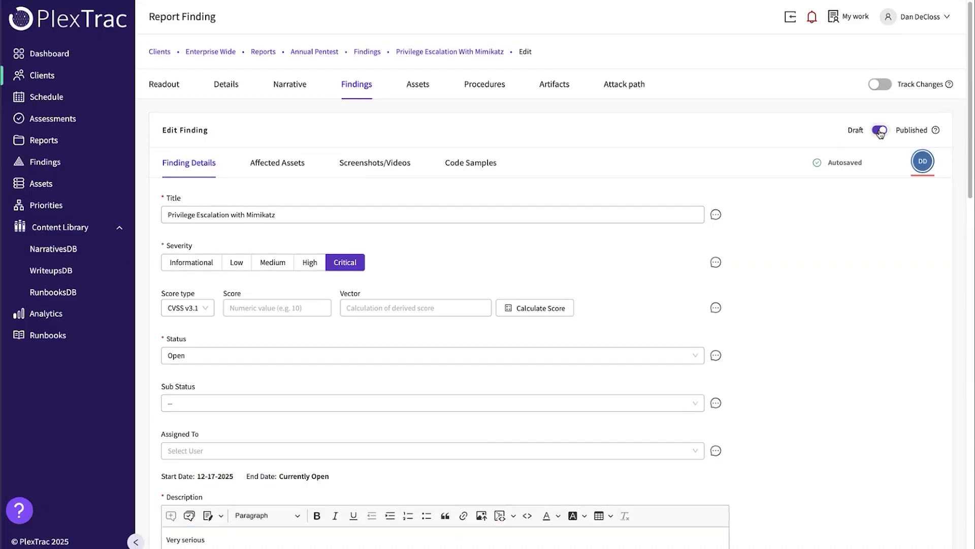
- From the report's findings list, start a status update for the Mimikatz finding with the sub-status Needs Immediate Triage
click(360, 87)
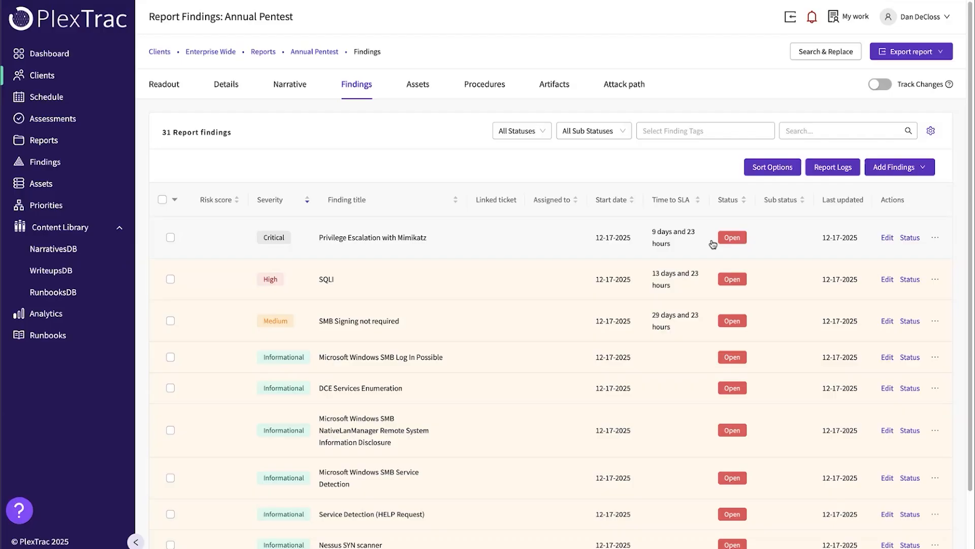
click(735, 238)
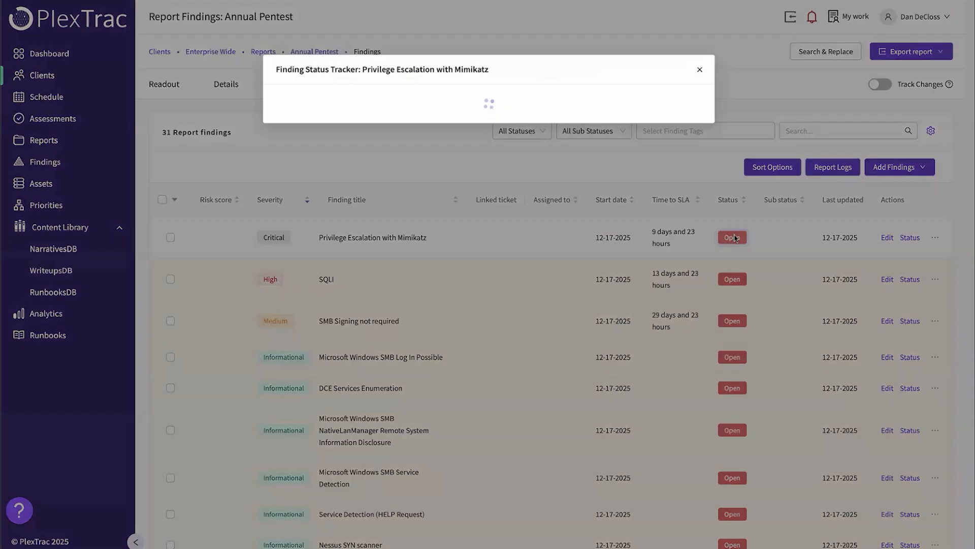
click(305, 105)
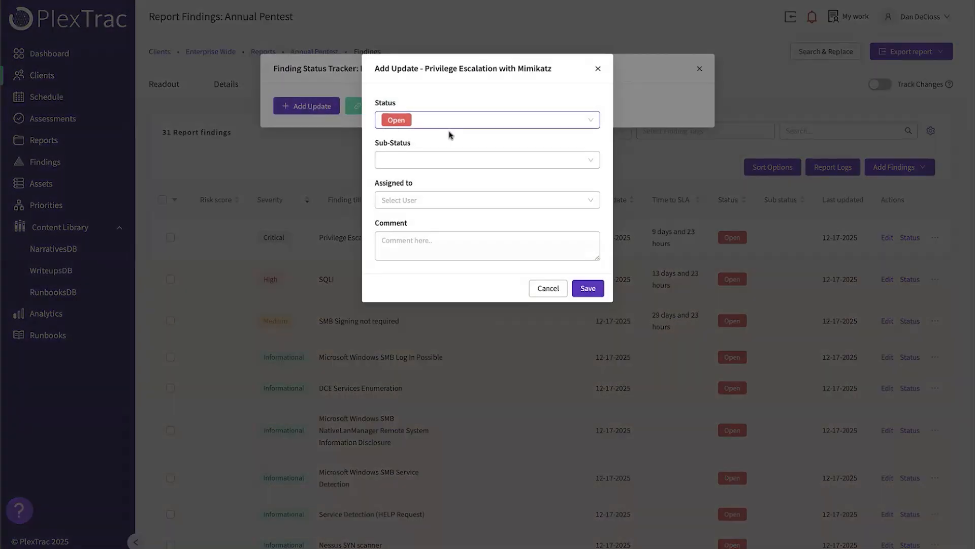
click(479, 166)
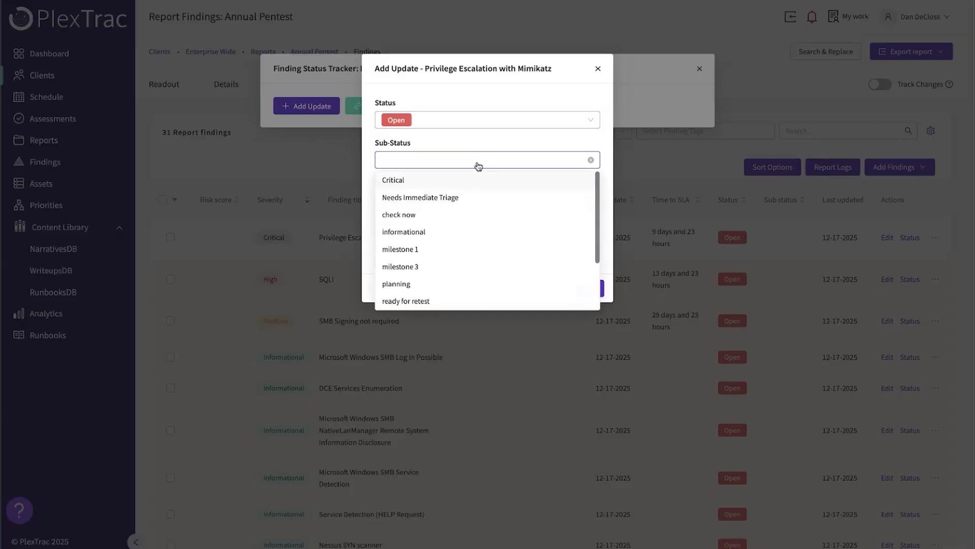
click(429, 199)
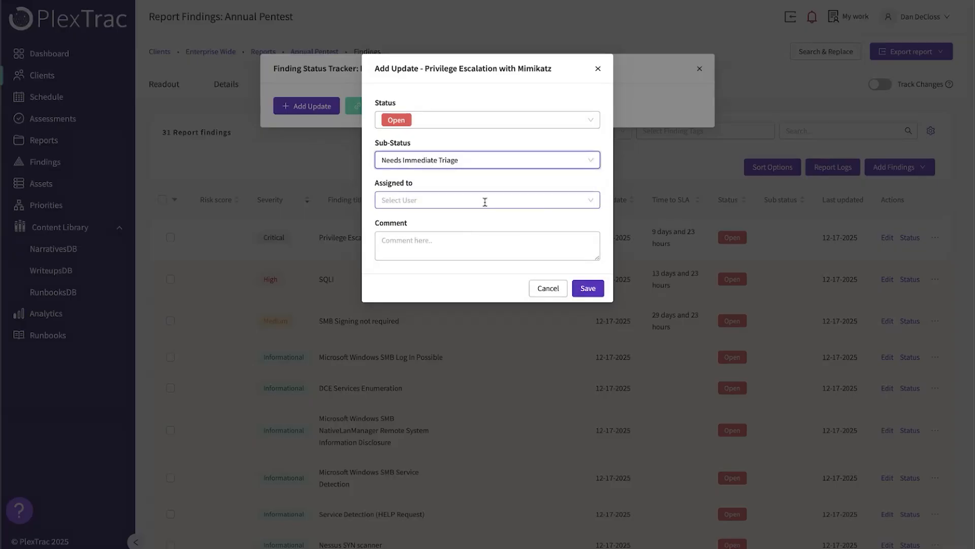
- Add the comment "Fix this." to the status update, assign the finding to the signed-in user, and save the update
click(471, 236)
text(fi)
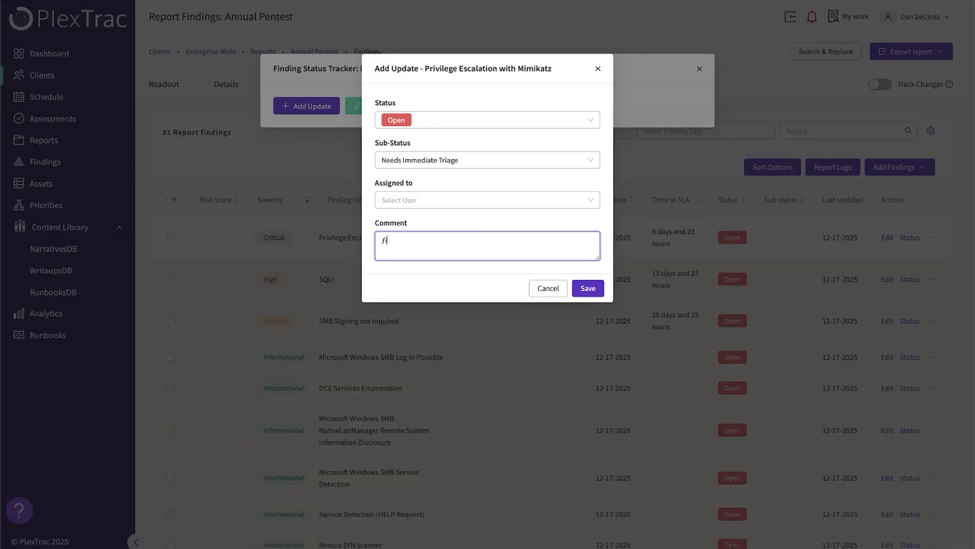
key(BackSpace)
text(Fix this.)
click(468, 197)
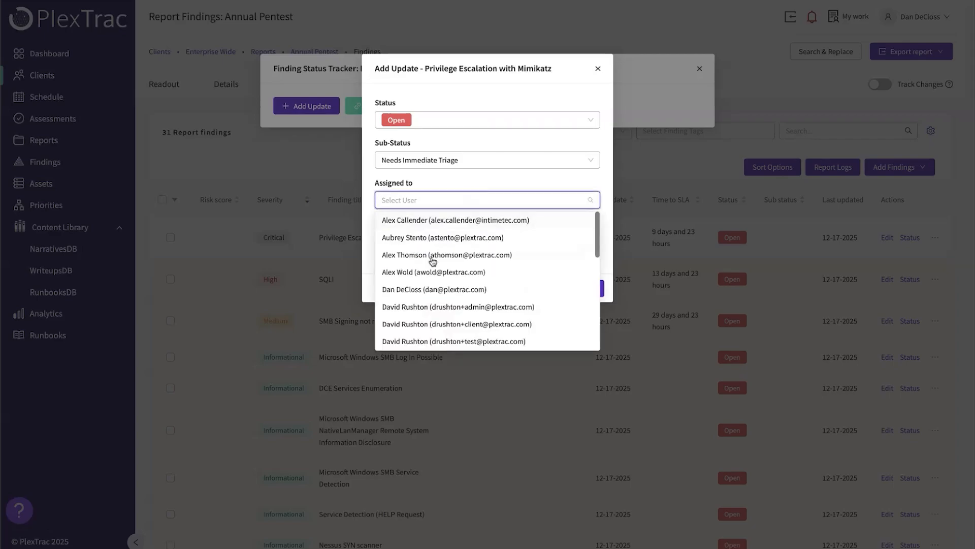
click(414, 289)
click(588, 288)
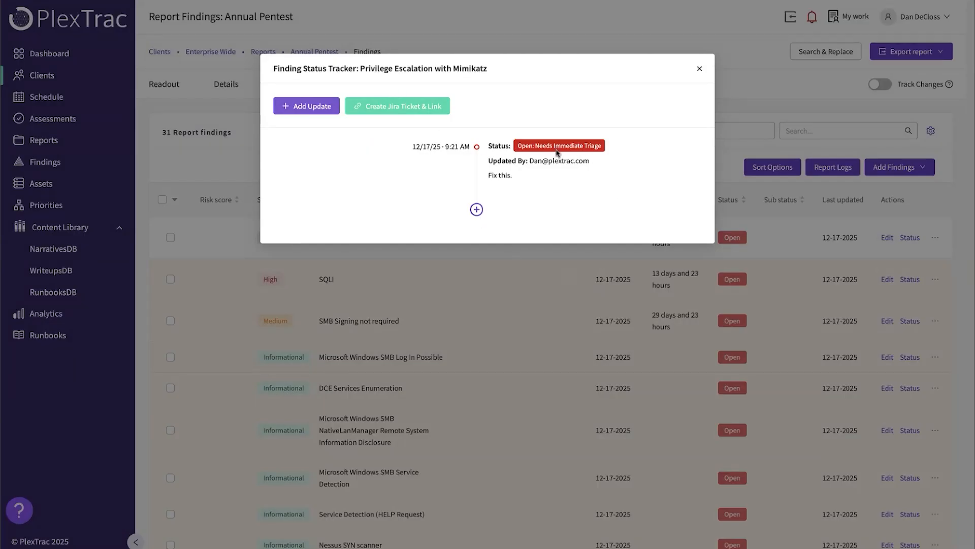
- Create and link a Jira ticket of type Task in the Jira-Integration-Test project for the Mimikatz finding, and close its status tracker
click(409, 106)
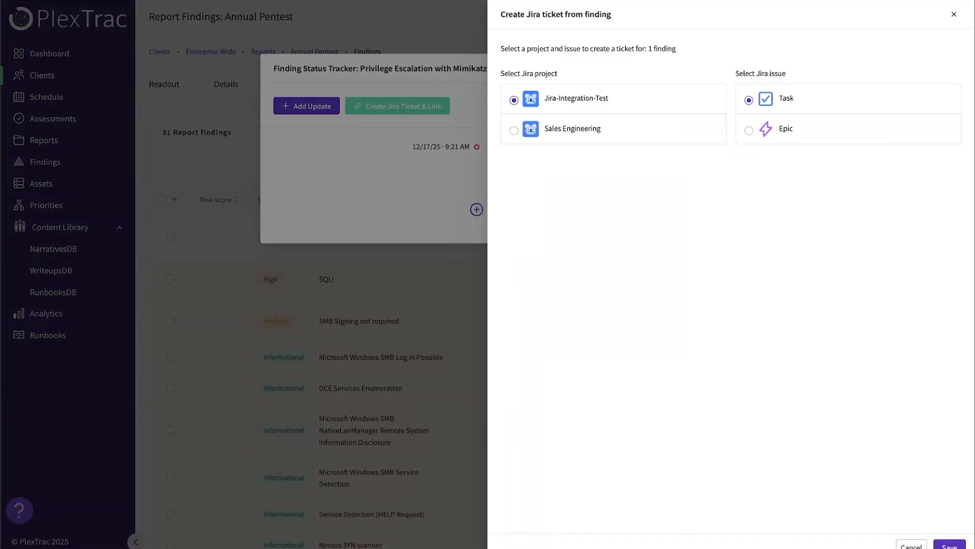
click(949, 545)
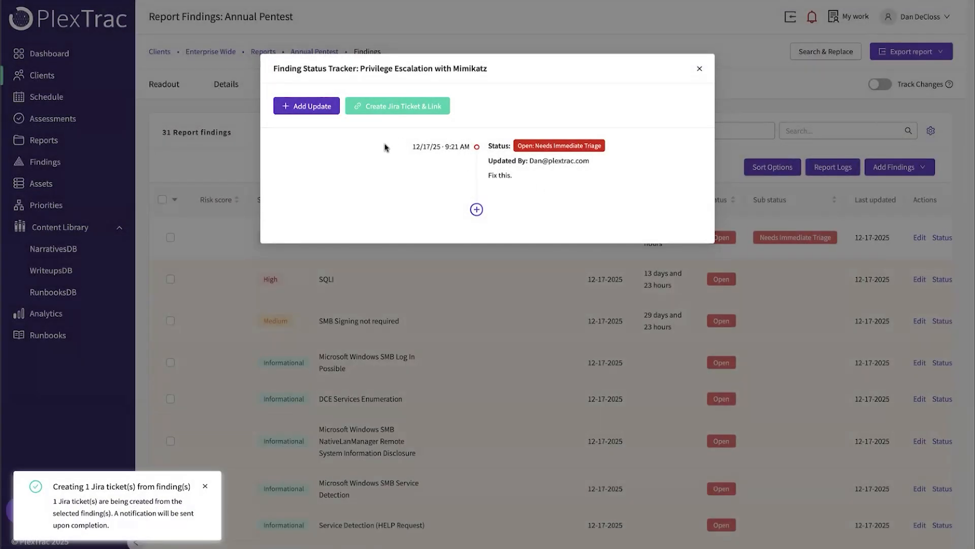
click(699, 70)
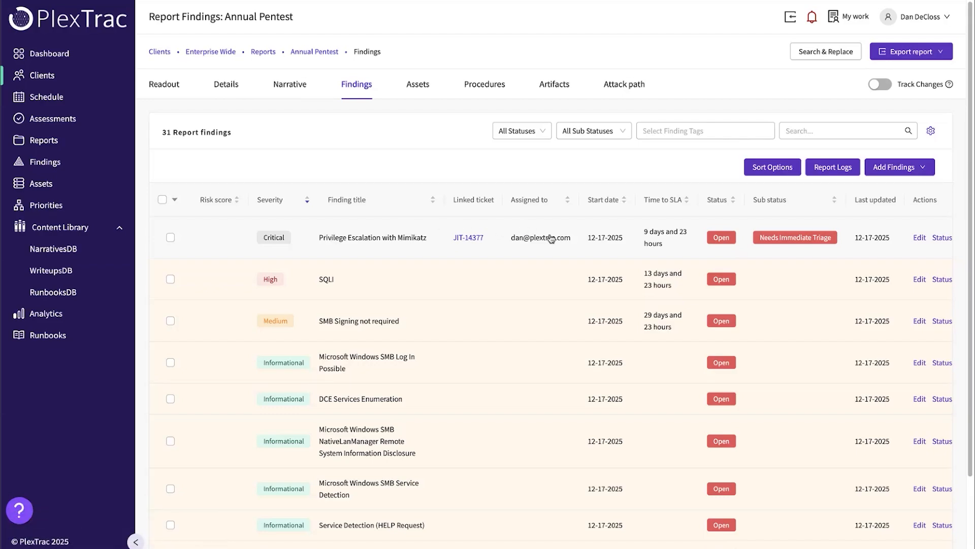
click(917, 20)
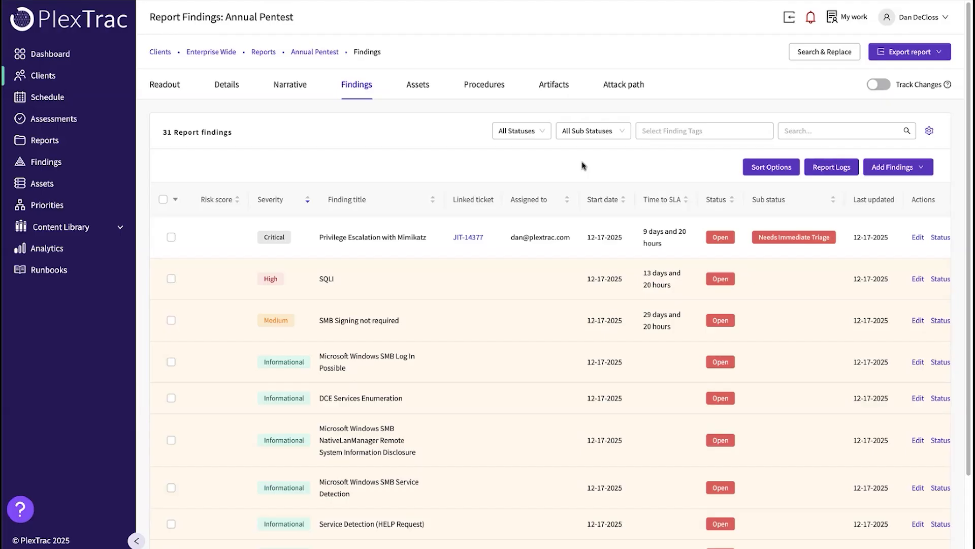
- Export the Annual Pentest report as a PDF with the plextrac-default-template-v2 template and look through the exported document
click(929, 57)
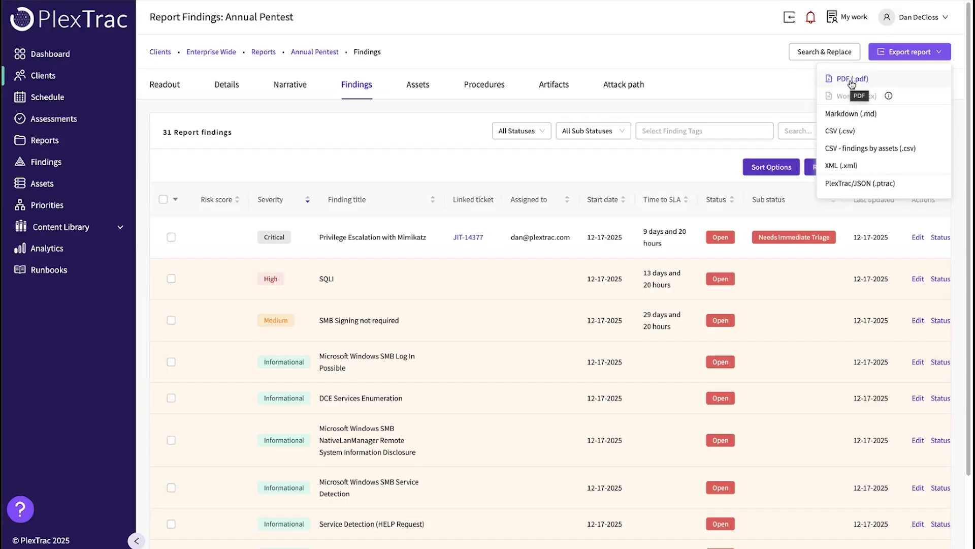
click(852, 80)
click(542, 122)
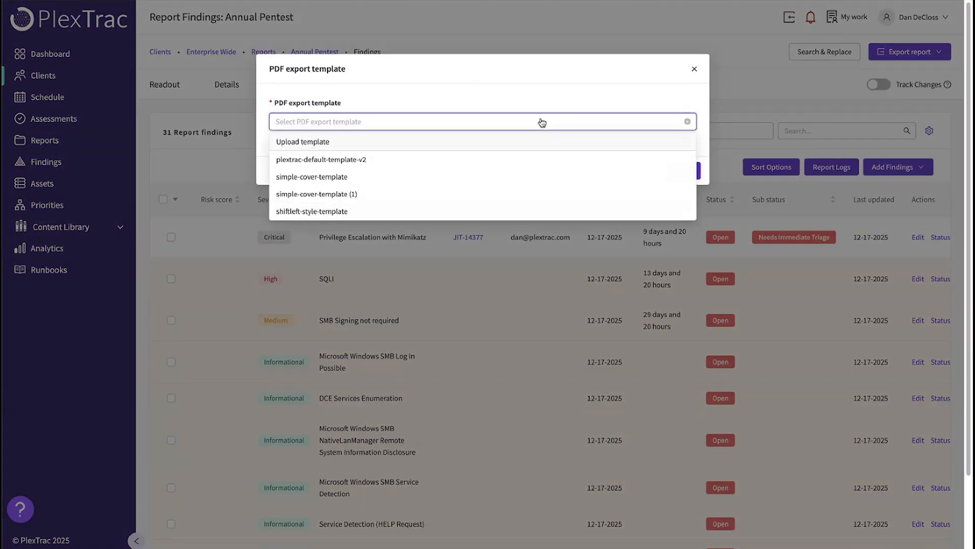
click(350, 160)
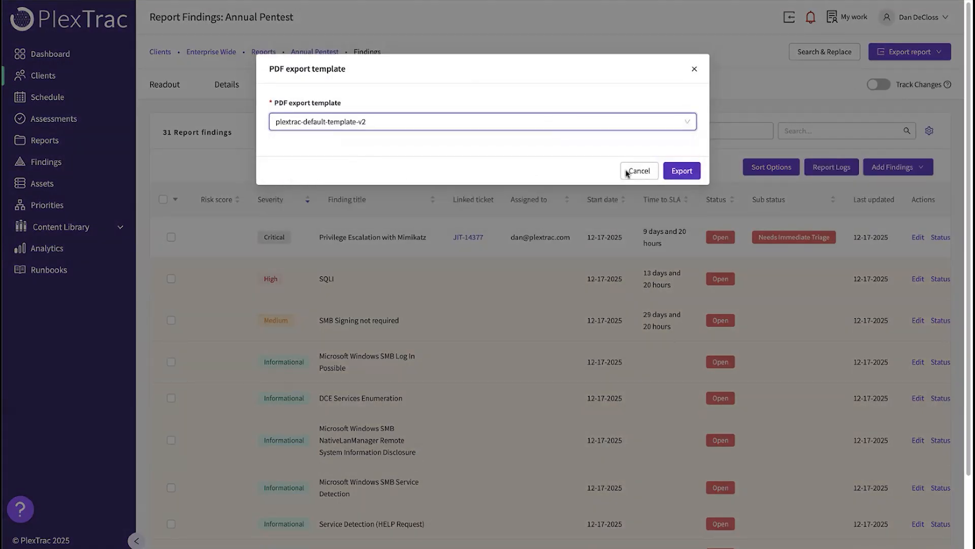
click(682, 170)
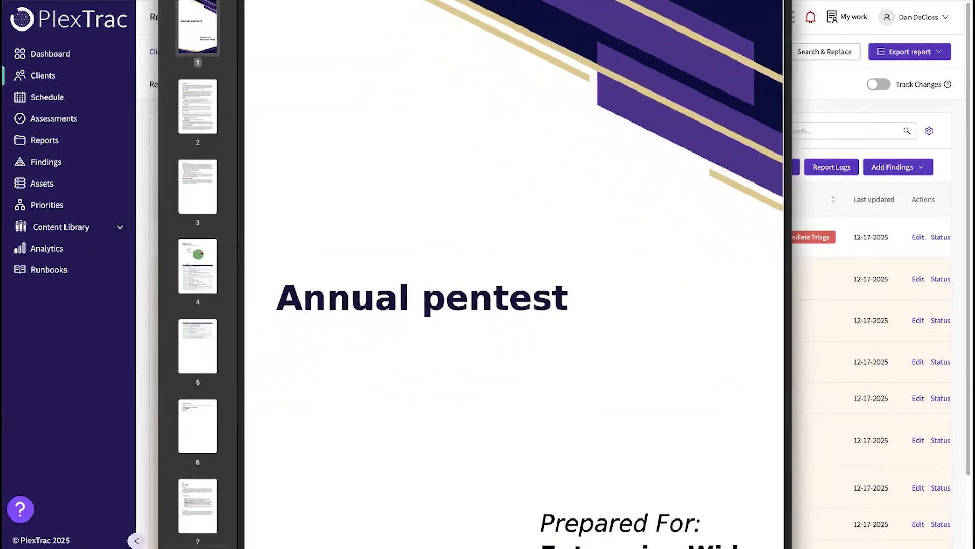
scroll(517, 283, down, 8)
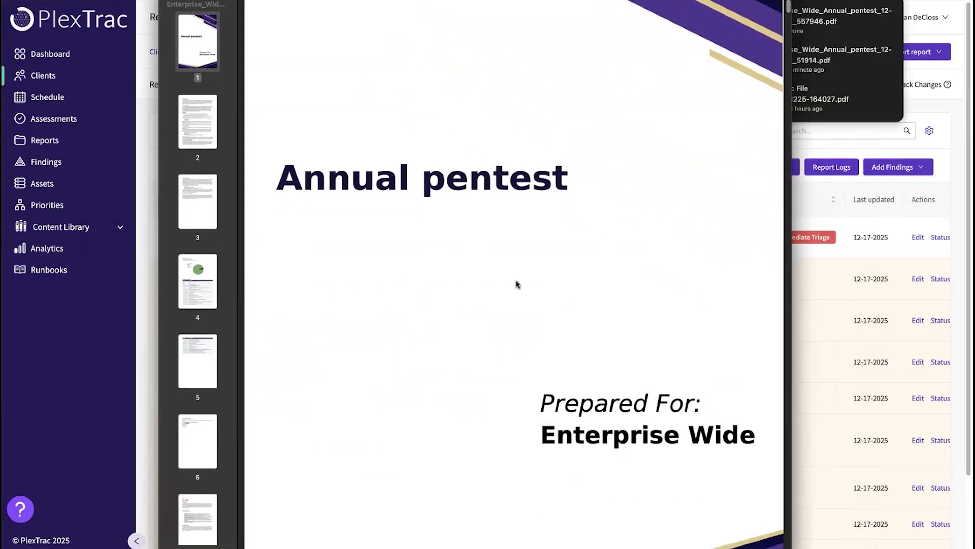
scroll(516, 284, down, 8)
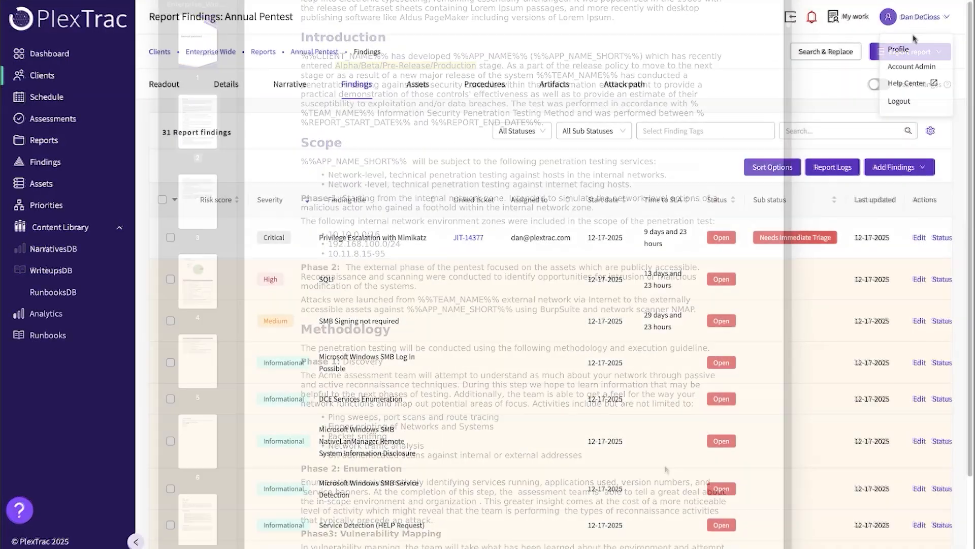
- Go to the workflow automations in the account administration and open the Assign Critical on Publish workflow for editing
click(907, 67)
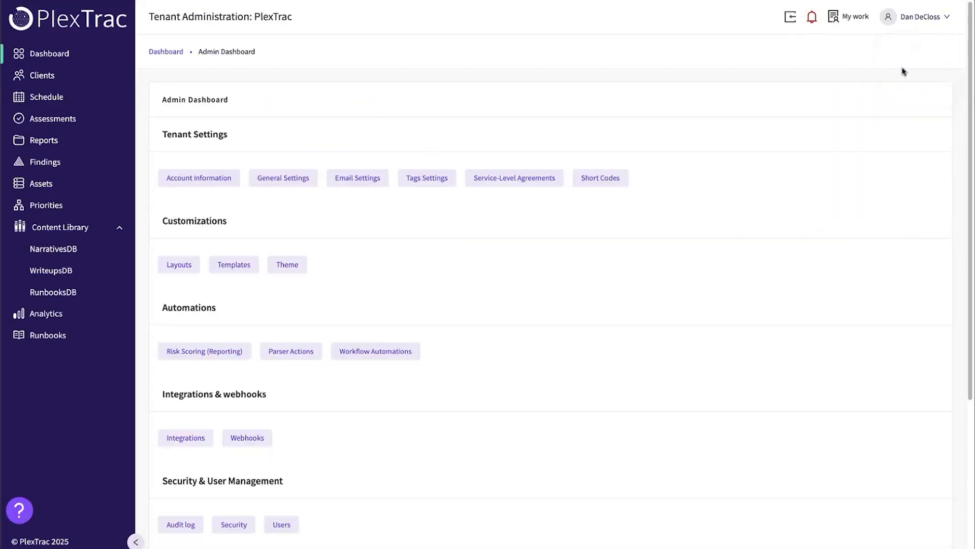
click(370, 351)
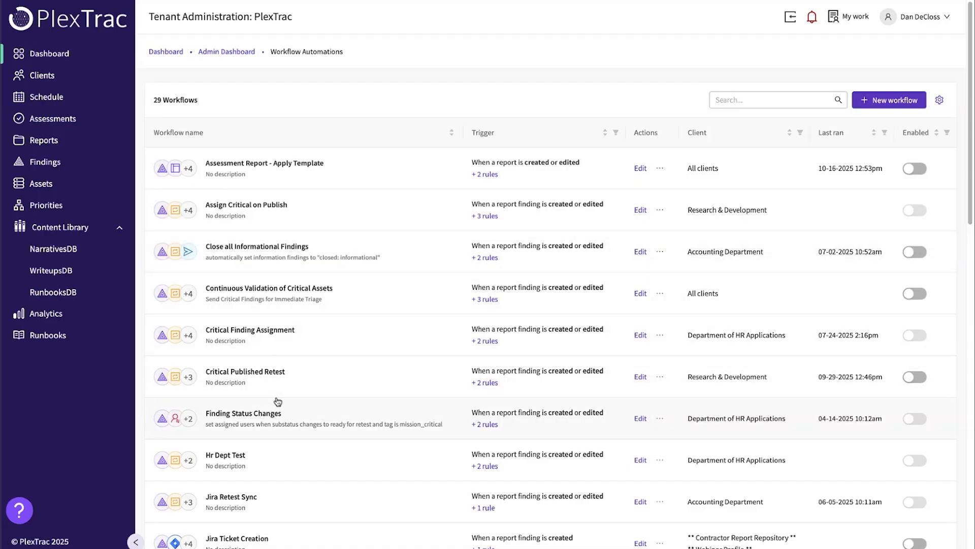
scroll(337, 375, down, 3)
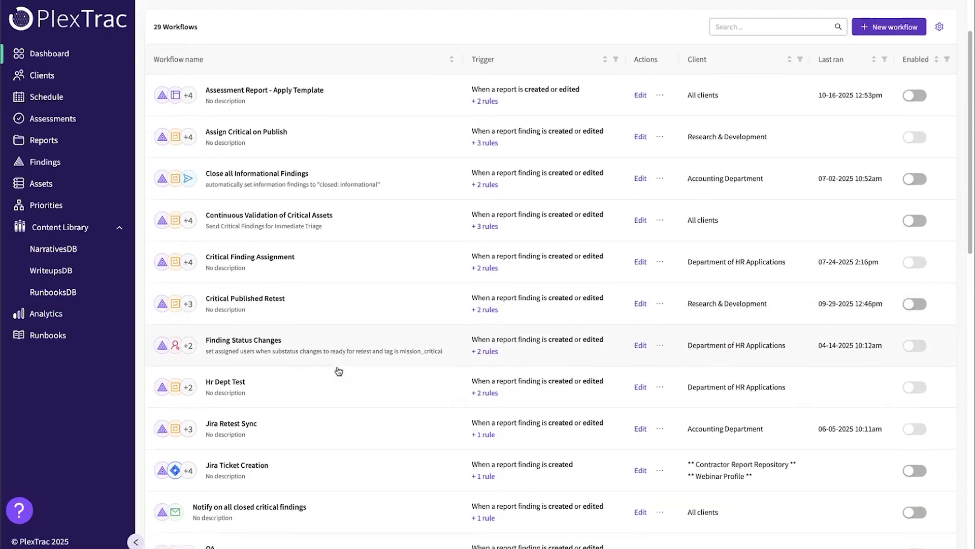
click(266, 136)
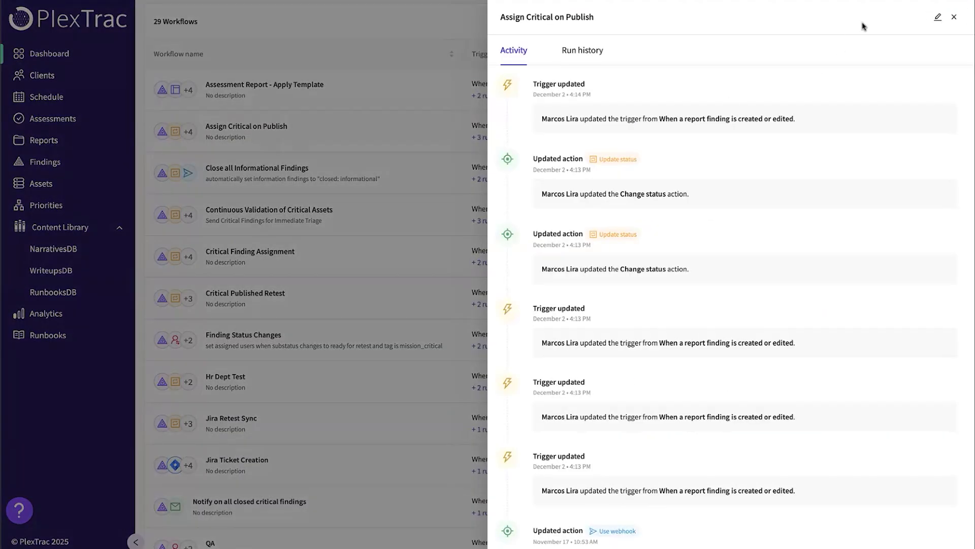
click(939, 18)
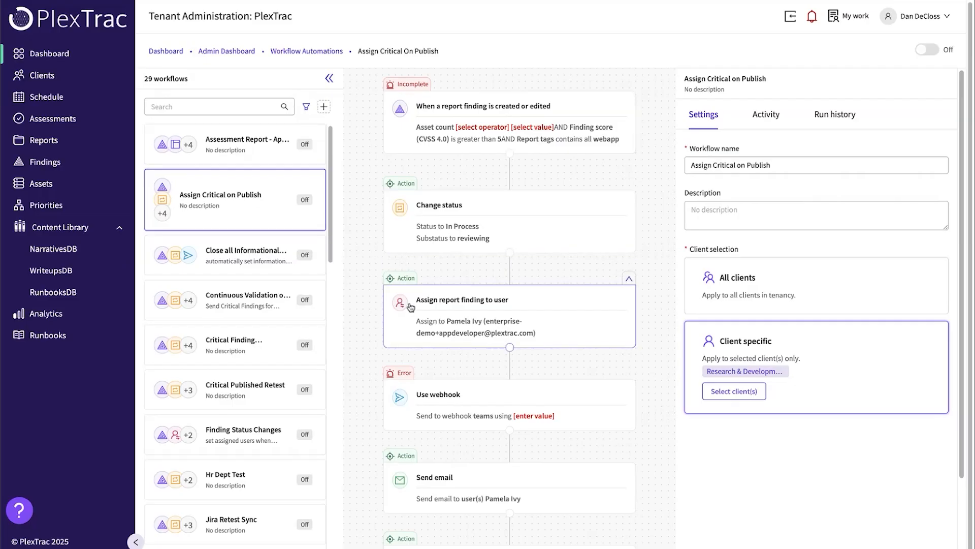
- Review the action chains of the Assign Critical on Publish, Critical Finding Assignment and Finding Status Changes workflows
scroll(549, 298, down, 1)
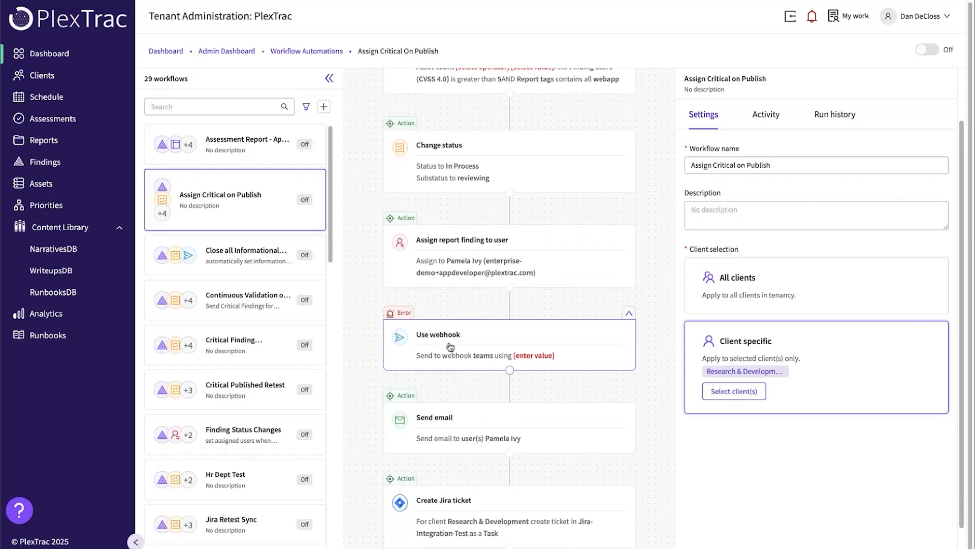
scroll(358, 307, down, 1)
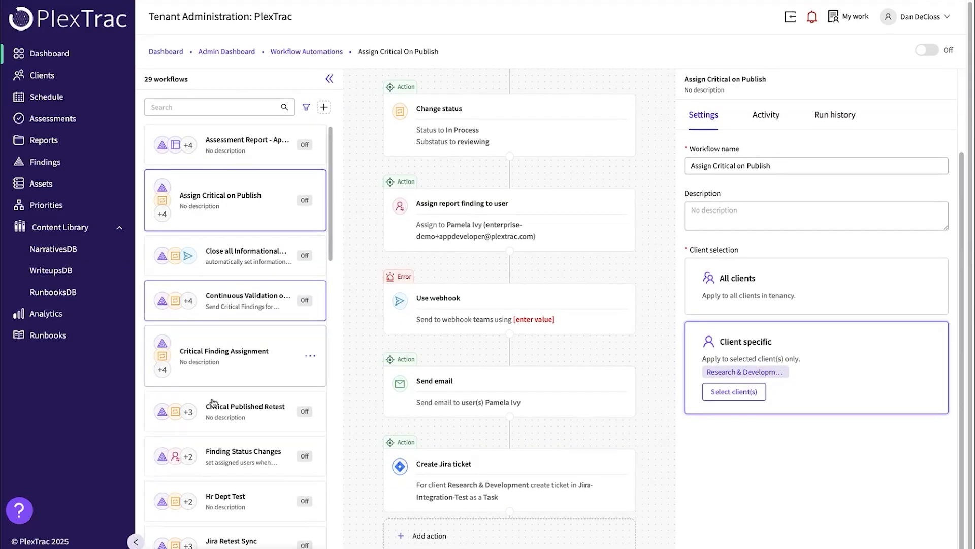
click(228, 360)
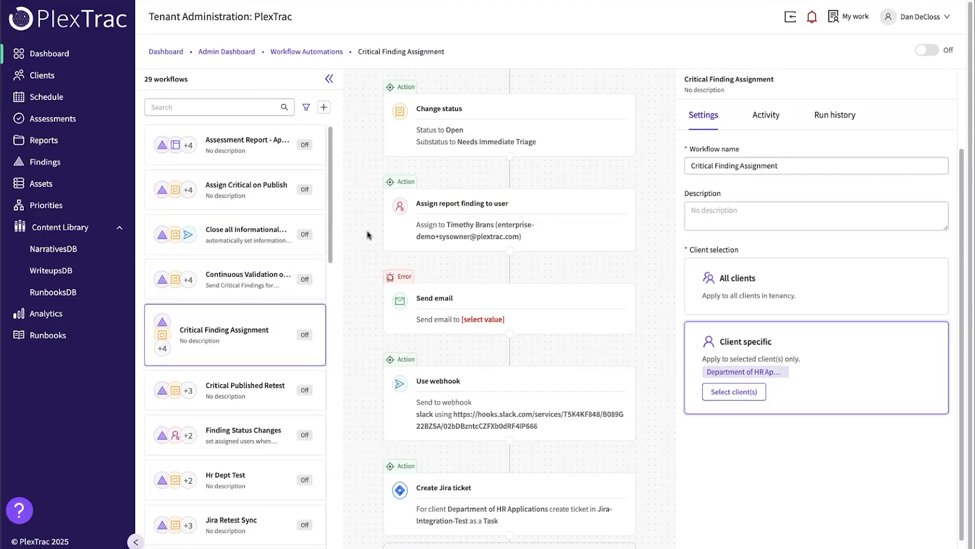
click(222, 455)
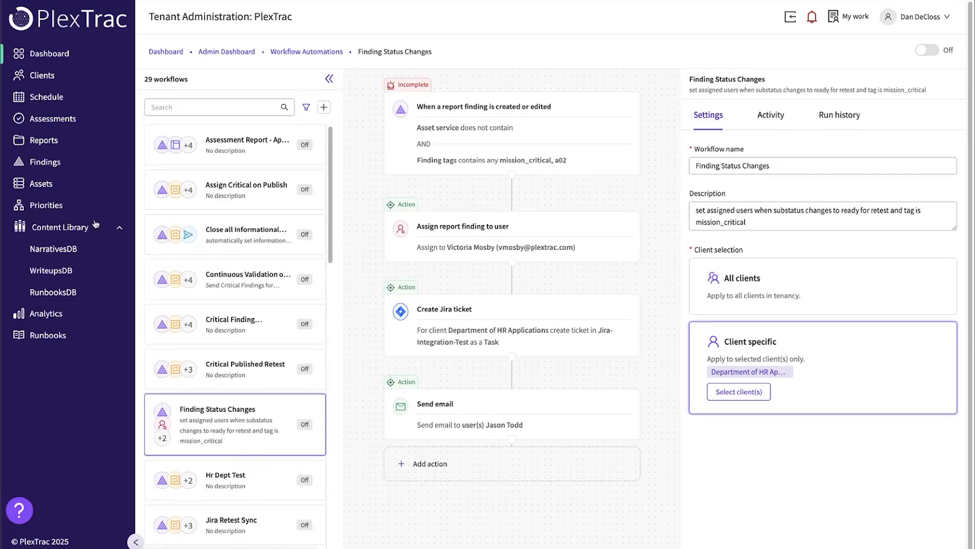